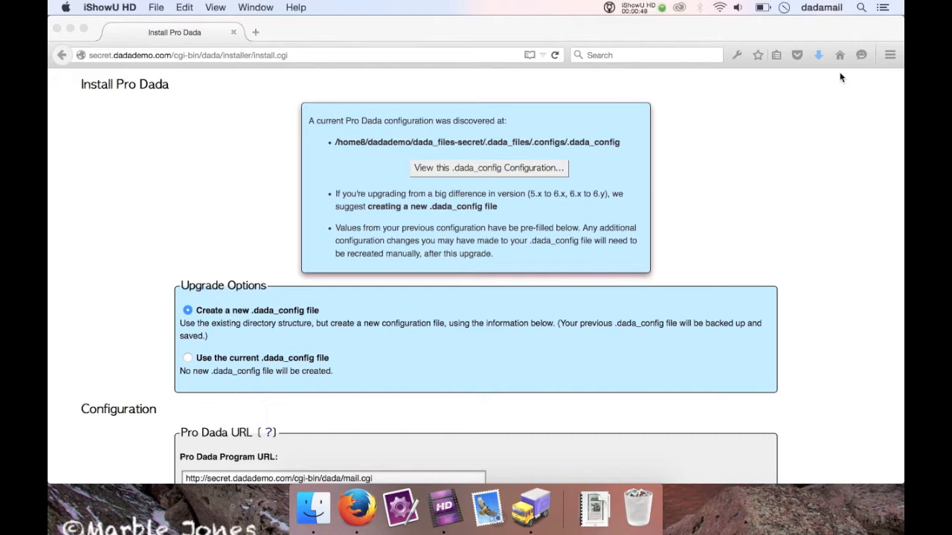
Enable Configure Global Template Options in the installer's Advanced Configuration section.
scroll(841, 77, up, 2)
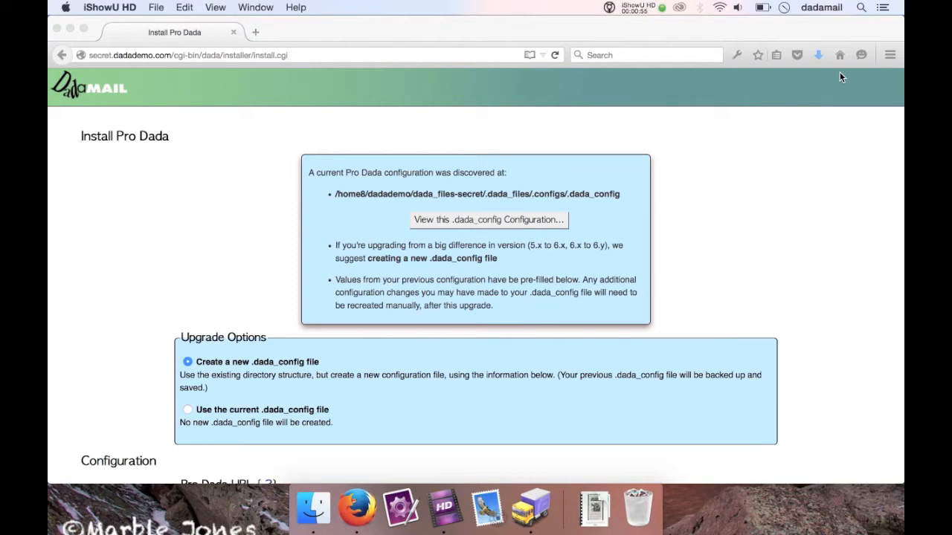
scroll(77, 309, down, 1)
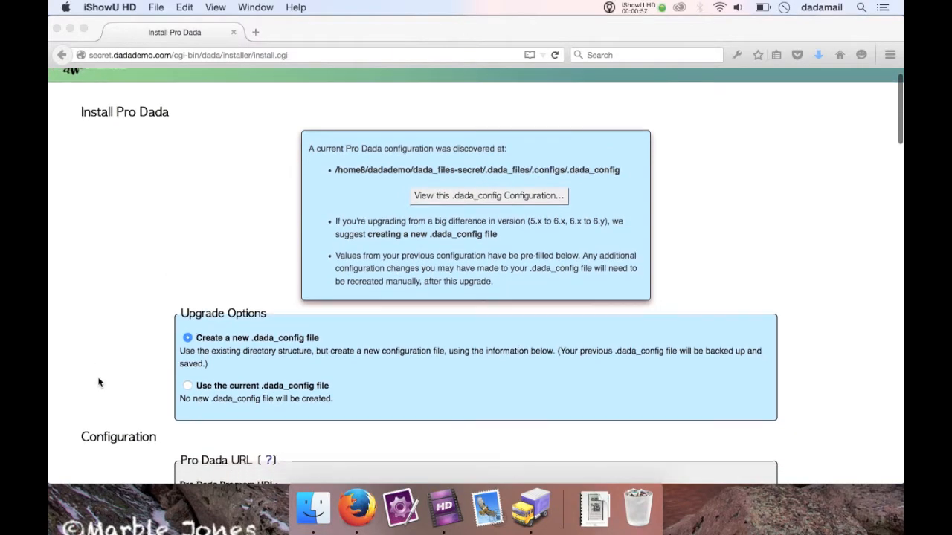
scroll(99, 383, down, 15)
scroll(99, 382, up, 1)
scroll(99, 383, down, 10)
scroll(99, 383, up, 8)
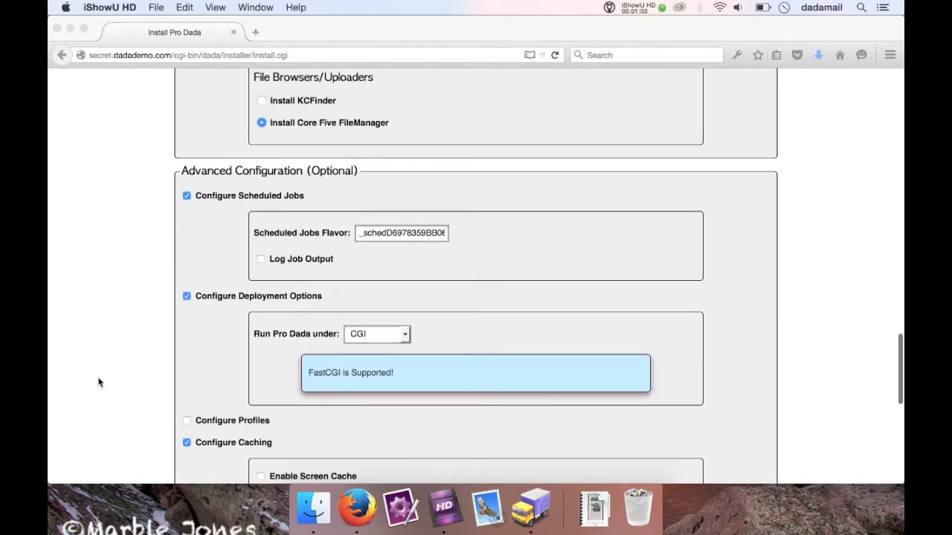
scroll(99, 382, down, 6)
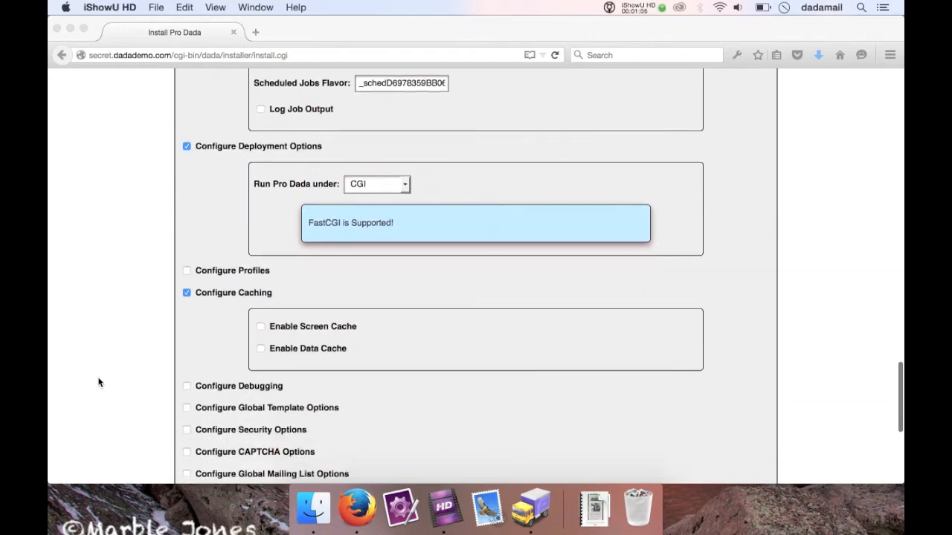
scroll(99, 382, down, 3)
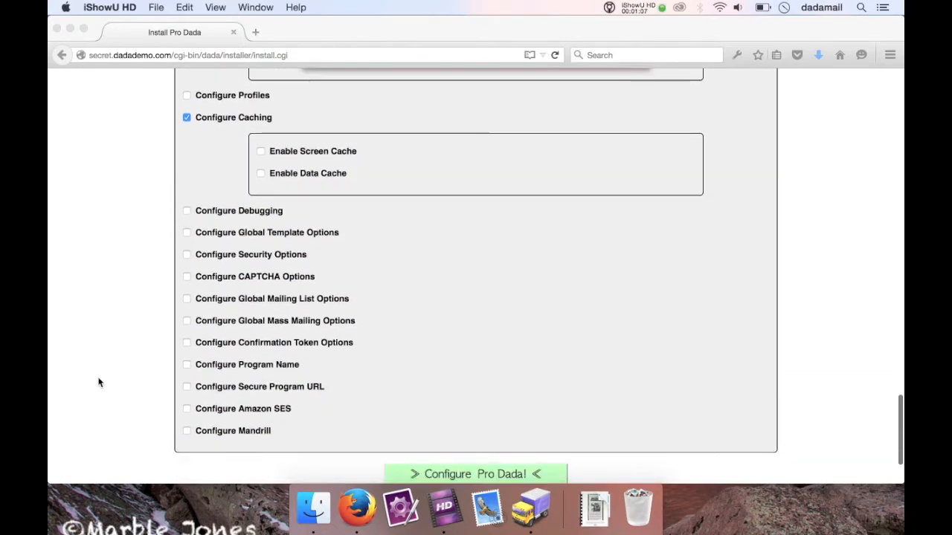
click(319, 238)
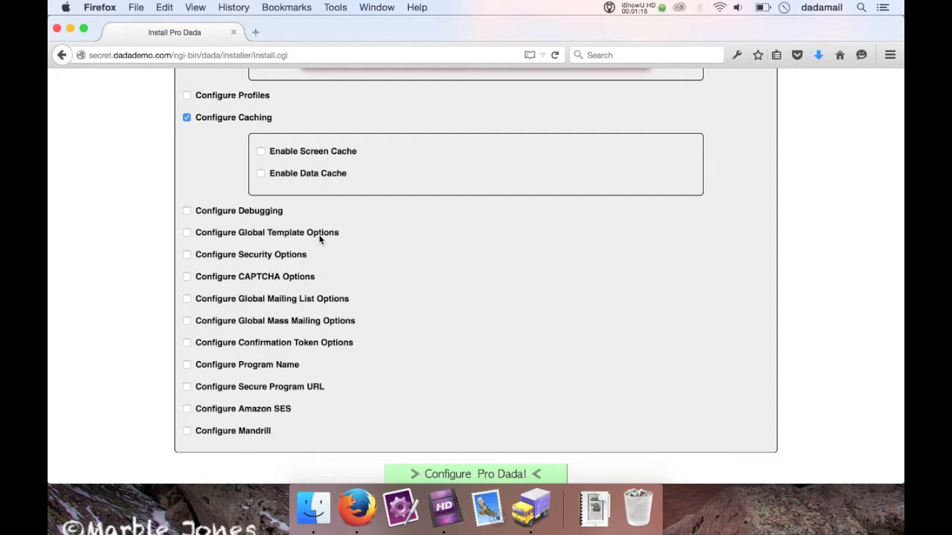
click(321, 234)
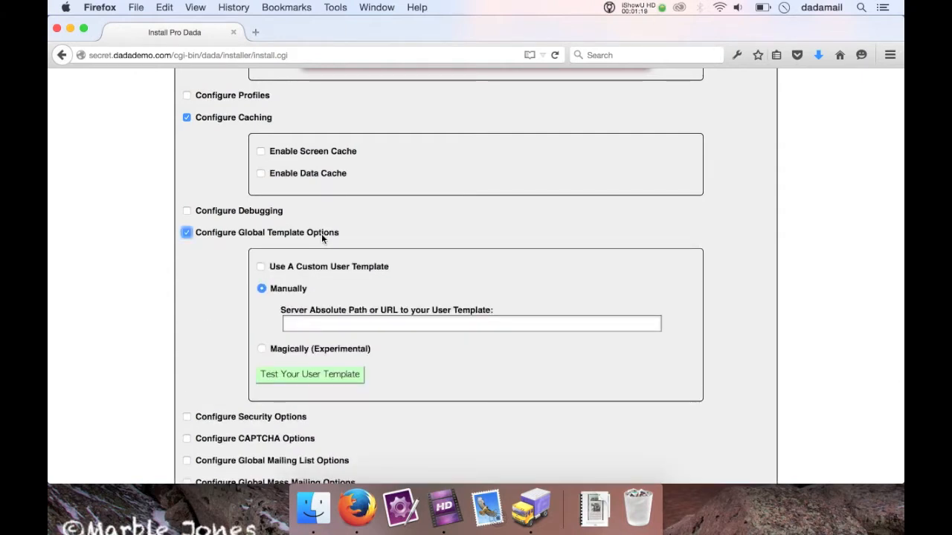
Turn on Use A Custom User Template and set the template method to Magically (Experimental).
click(305, 272)
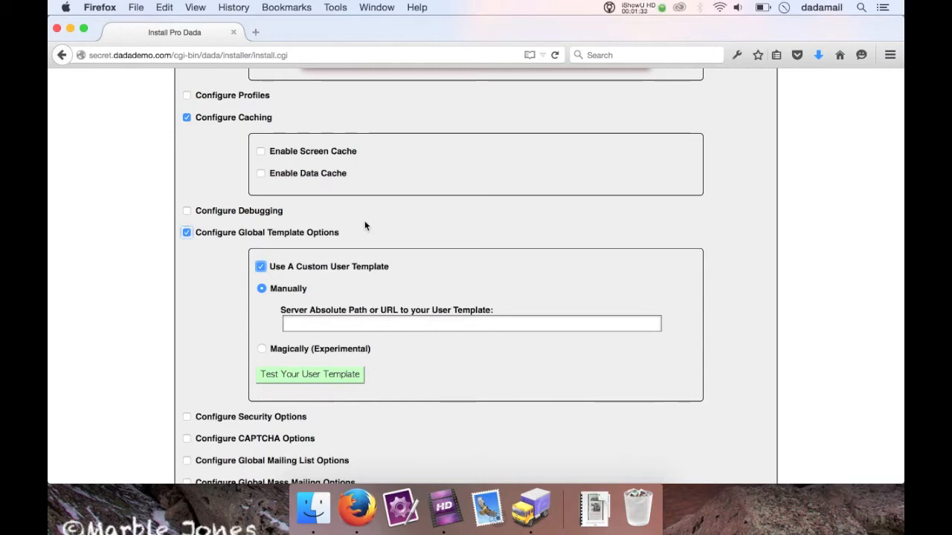
click(270, 349)
scroll(206, 382, down, 1)
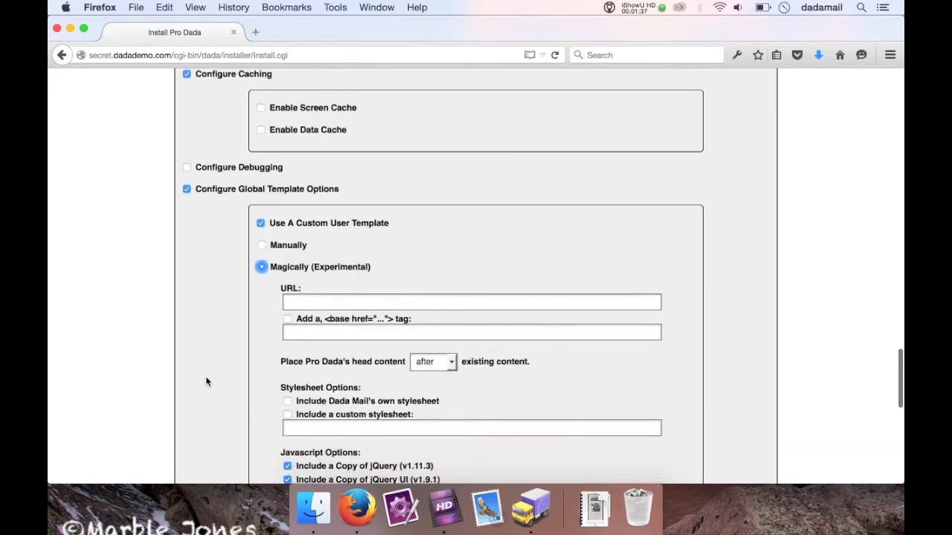
scroll(207, 382, down, 3)
scroll(207, 381, down, 2)
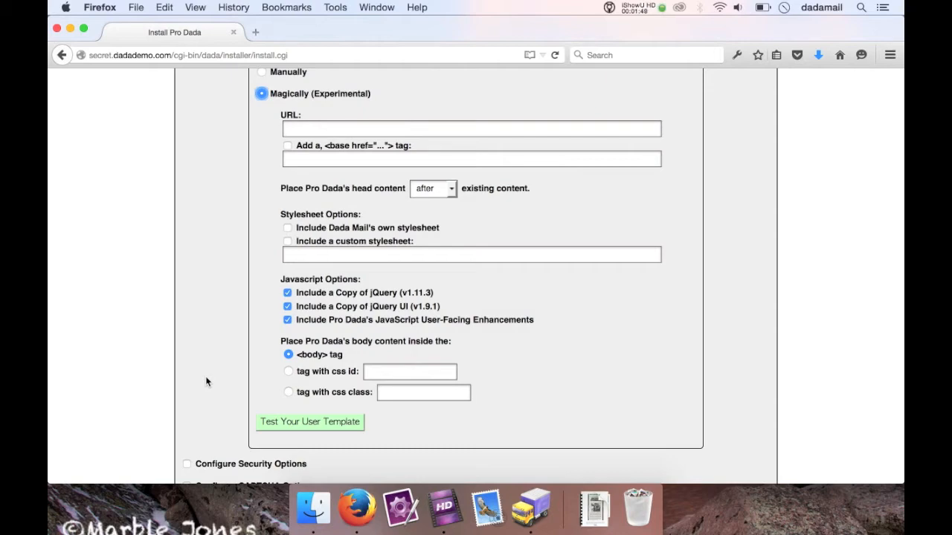
Open the dadamailproject.com home page in a new browser tab.
key(super+t)
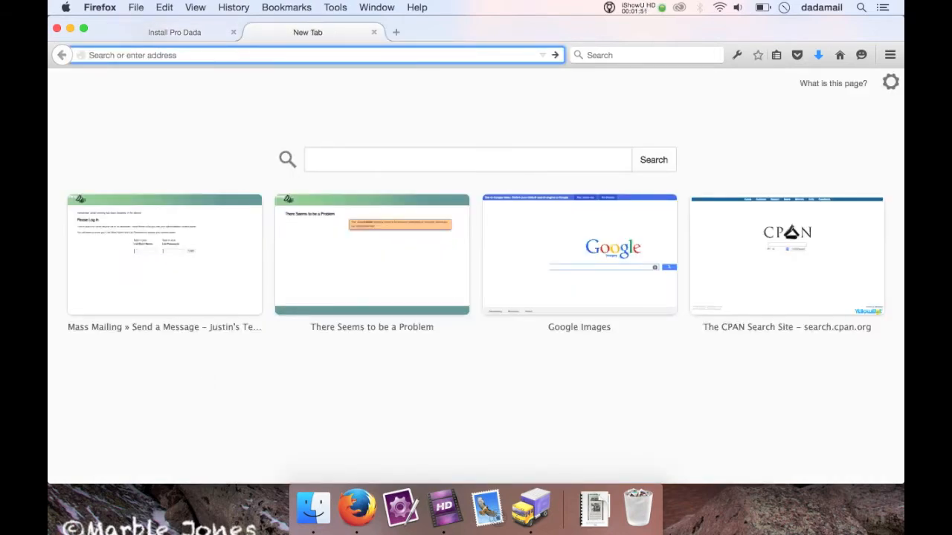
text(dadam)
key(Return)
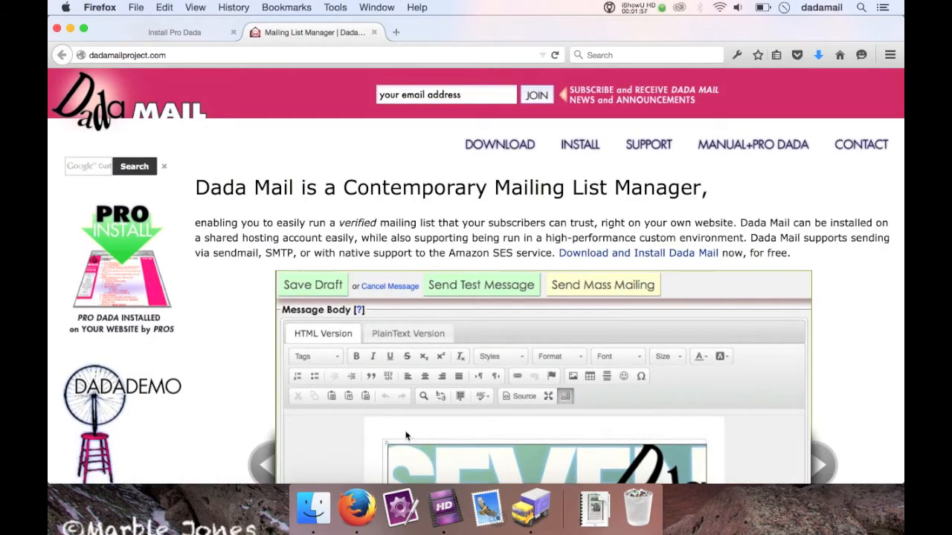
Look over the Dada Mail home page's layout, from the heading and introduction to the feature lists further down.
scroll(440, 442, down, 10)
scroll(441, 444, up, 10)
drag(197, 187, 446, 252)
scroll(448, 248, down, 1)
scroll(450, 298, down, 5)
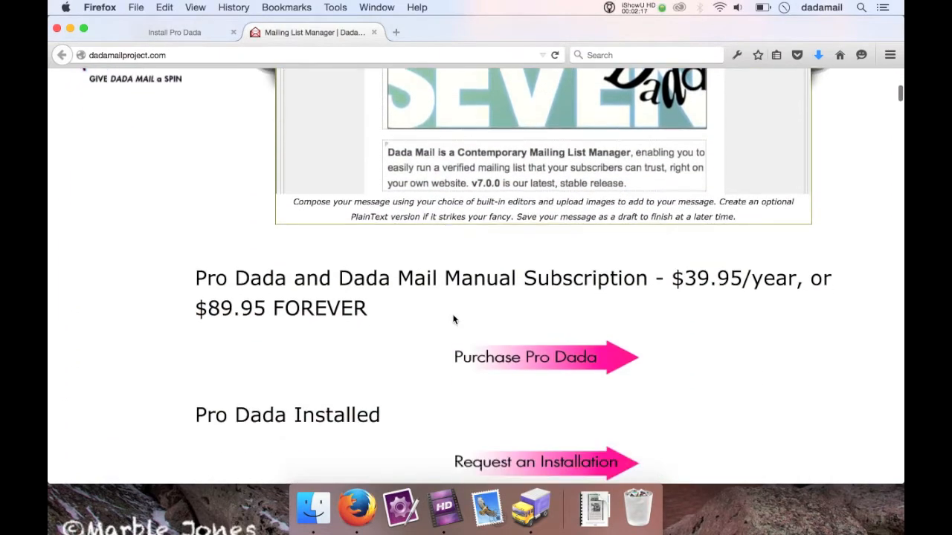
scroll(454, 320, down, 10)
scroll(454, 323, down, 5)
shift+click(454, 324)
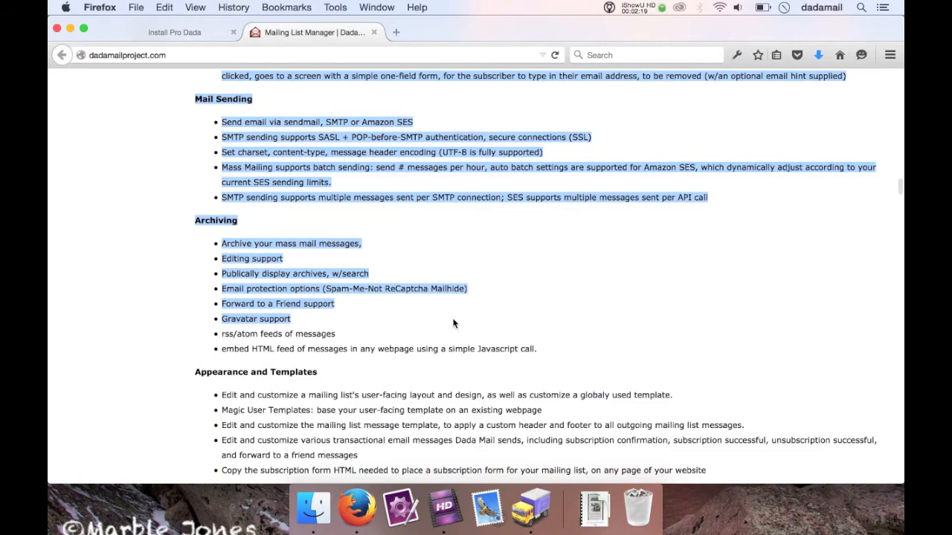
scroll(453, 324, up, 15)
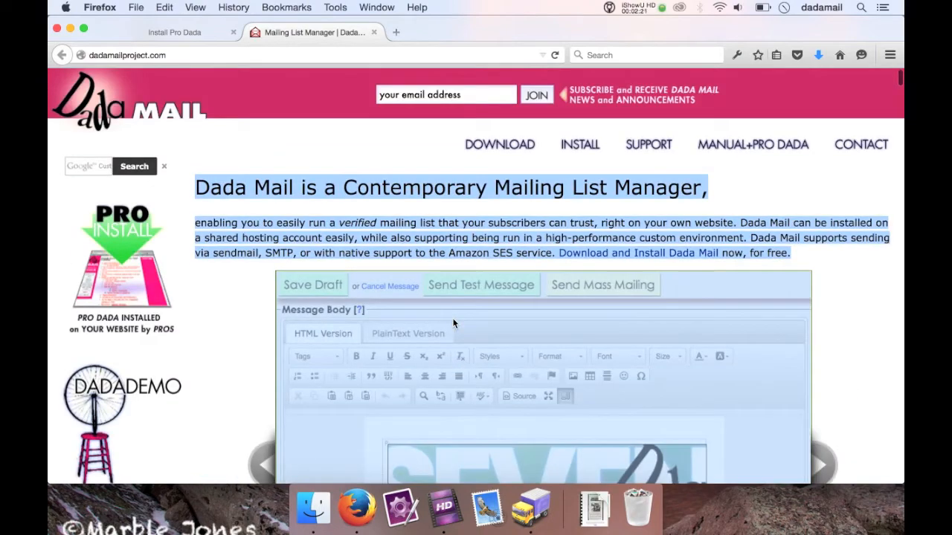
click(432, 250)
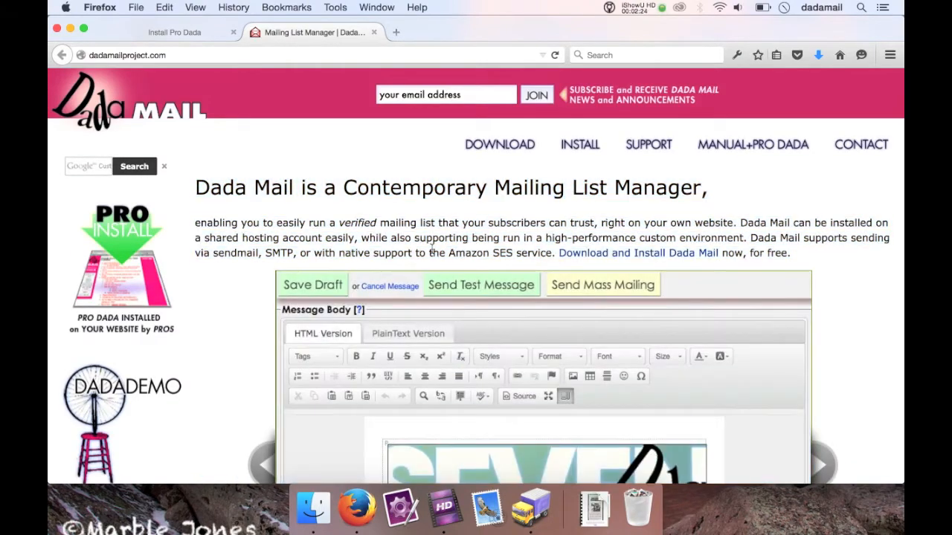
click(178, 60)
key(cmd+c)
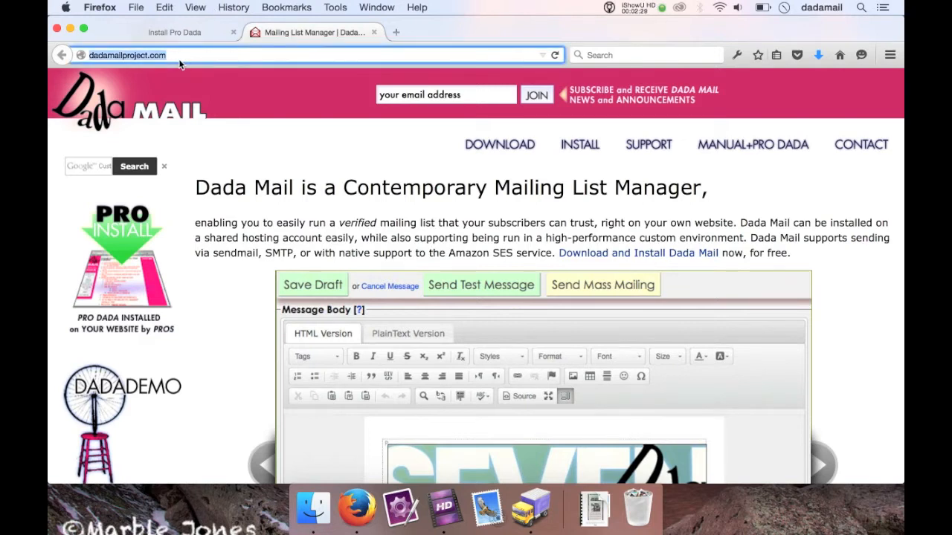
click(185, 33)
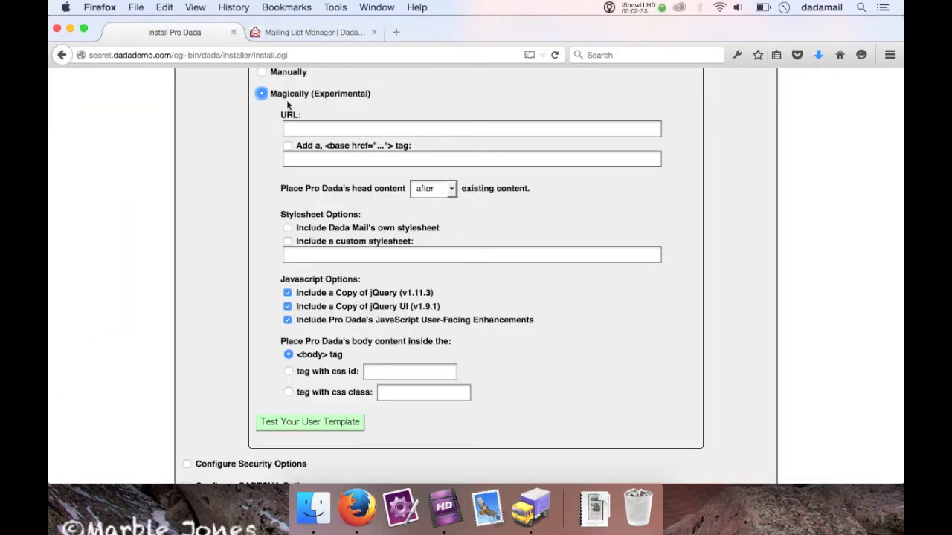
click(318, 130)
key(cmd+v)
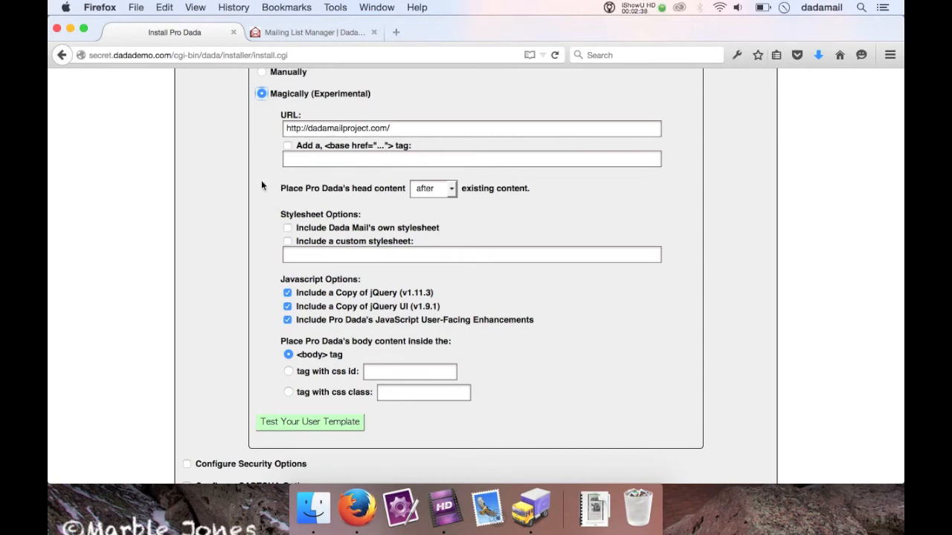
click(327, 147)
click(326, 163)
key(super+v)
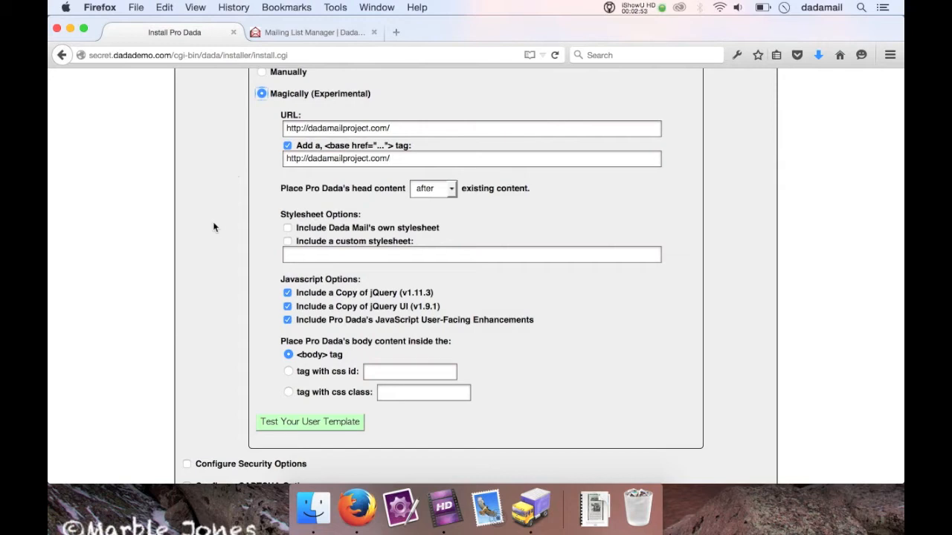
Examine the Stylesheet Options for including Dada Mail's own stylesheet or a custom stylesheet.
drag(279, 215, 388, 217)
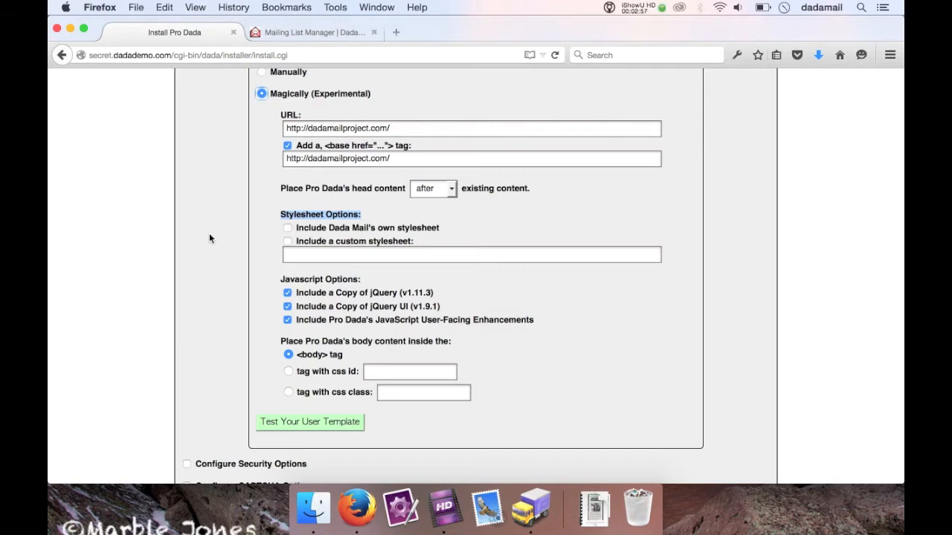
drag(445, 227, 296, 225)
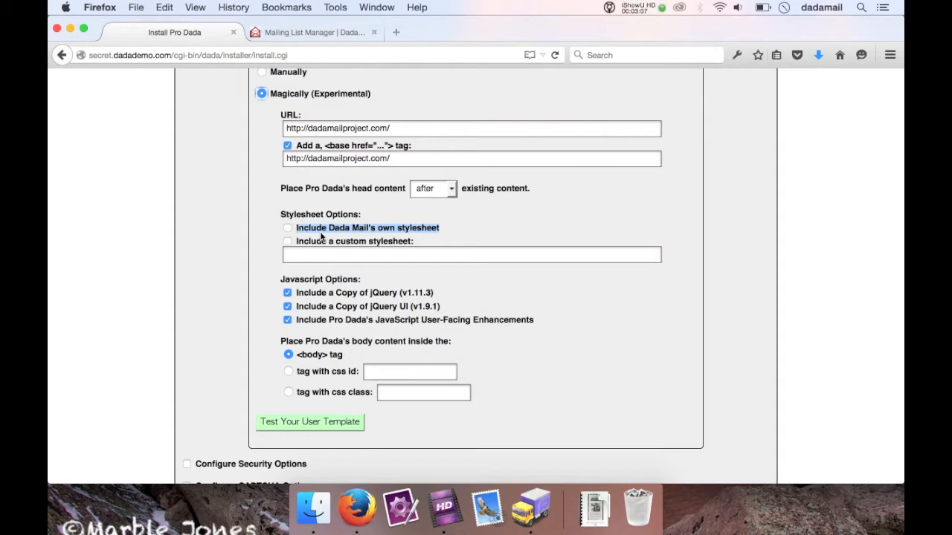
drag(427, 244, 293, 243)
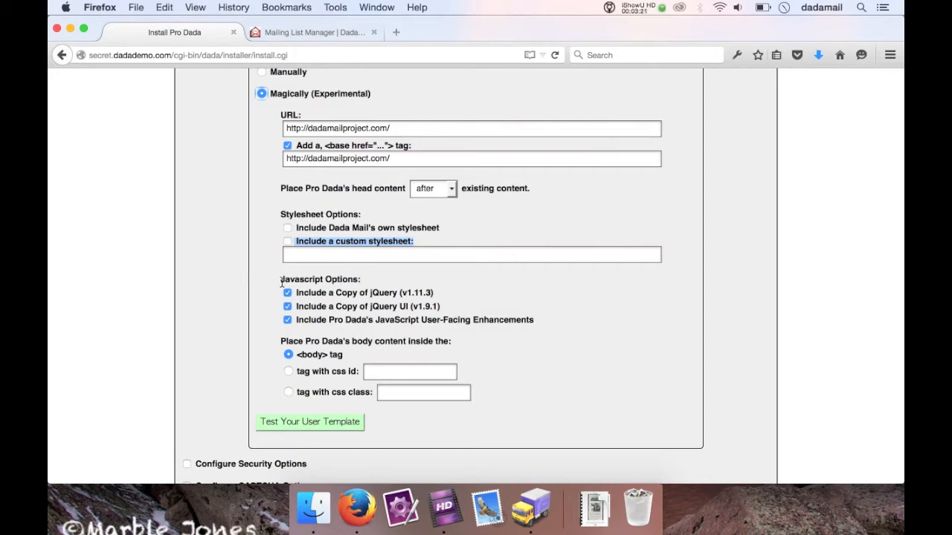
Turn off including a copy of jQuery (v1.11.3) in the Javascript Options.
triple_click(446, 283)
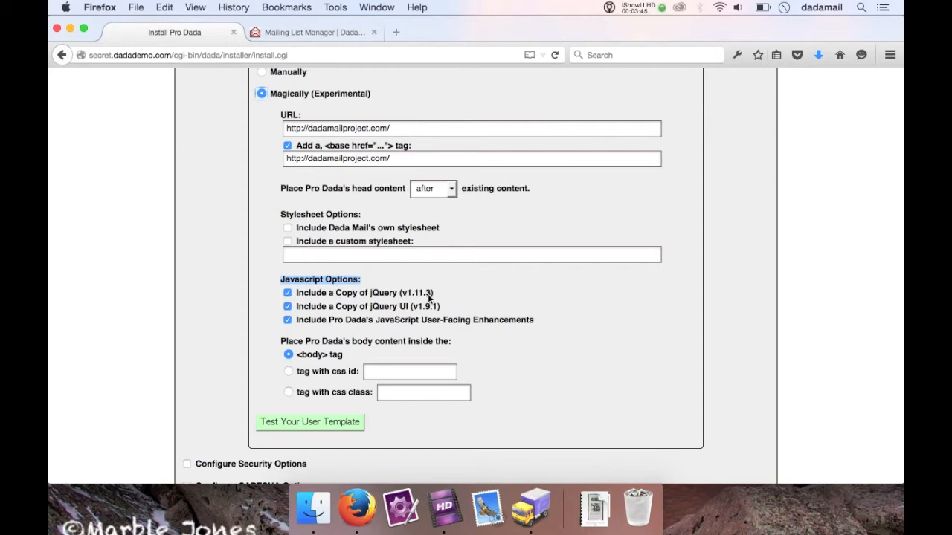
click(453, 291)
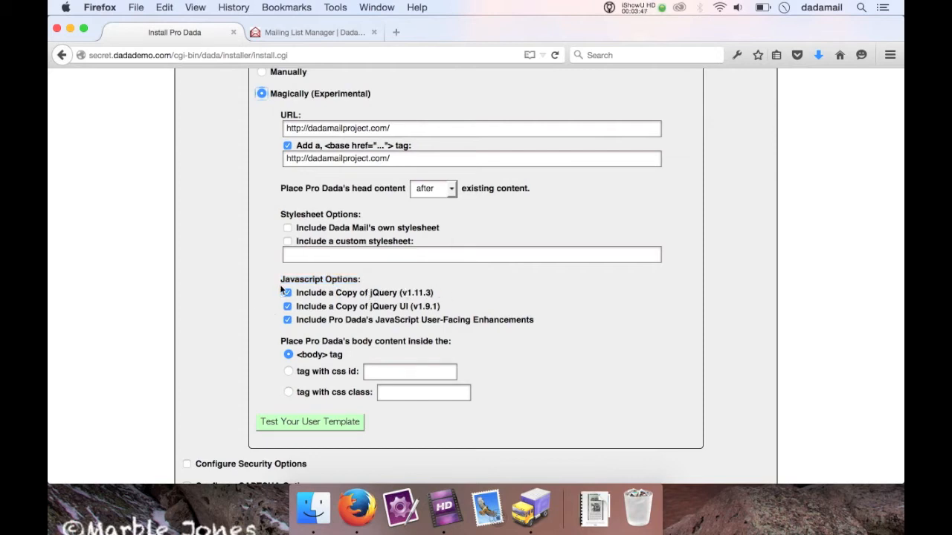
click(319, 295)
scroll(193, 359, down, 5)
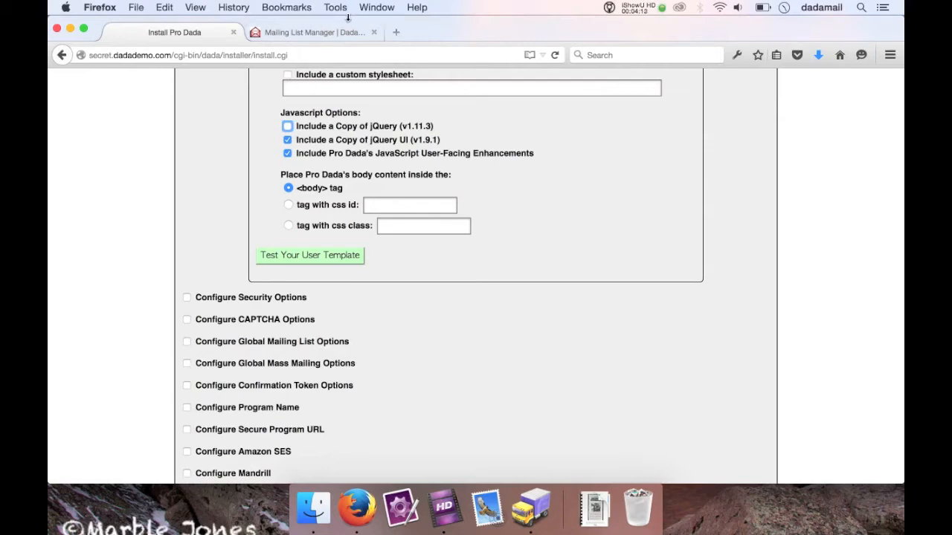
Check the project home page, and review the CSS id and CSS class choices for placing Pro Dada's body content.
click(318, 30)
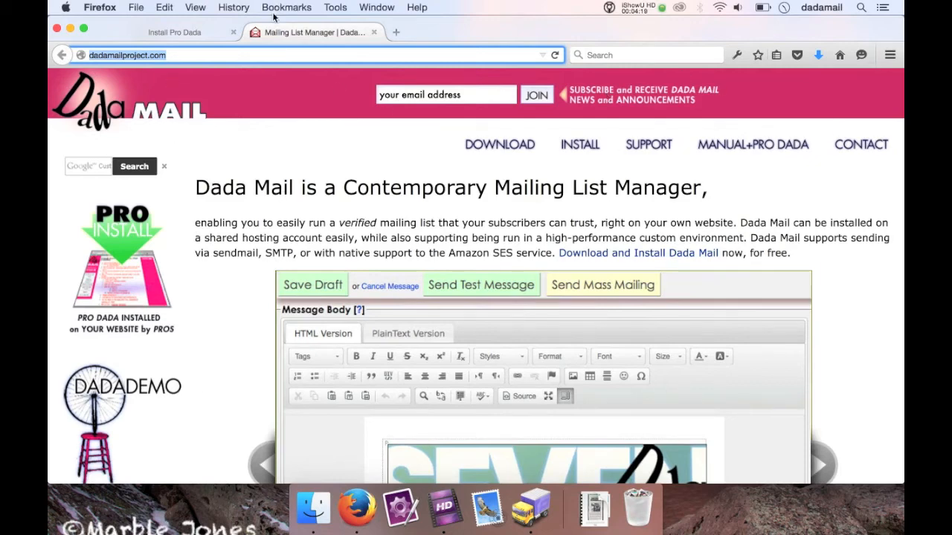
click(192, 32)
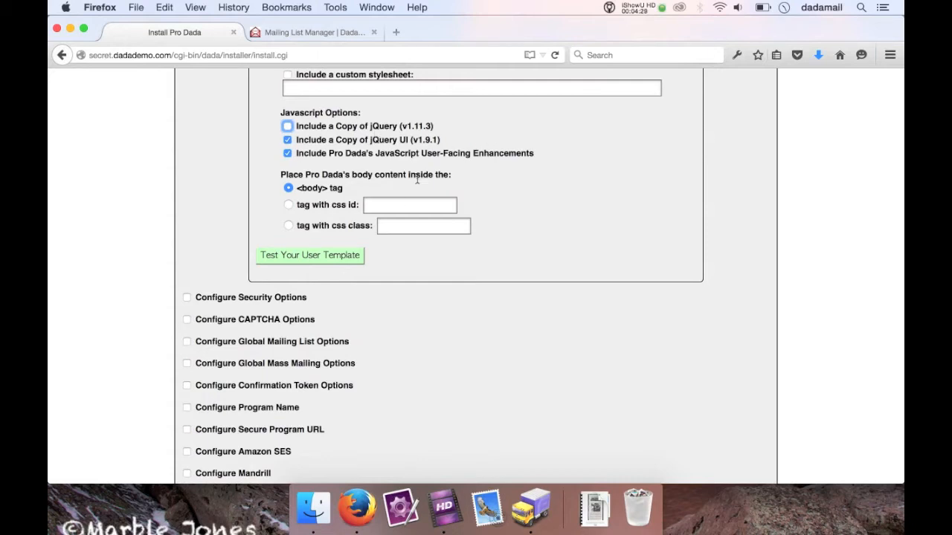
drag(356, 205, 347, 204)
drag(348, 225, 368, 226)
click(207, 196)
Test the user template and enlarge the preview window to examine its heading and body text.
scroll(207, 197, up, 3)
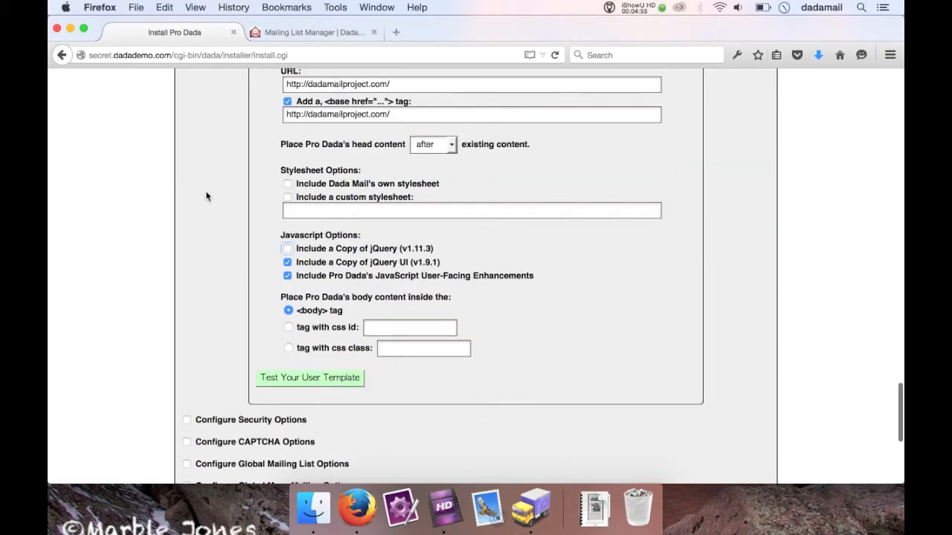
scroll(206, 199, up, 1)
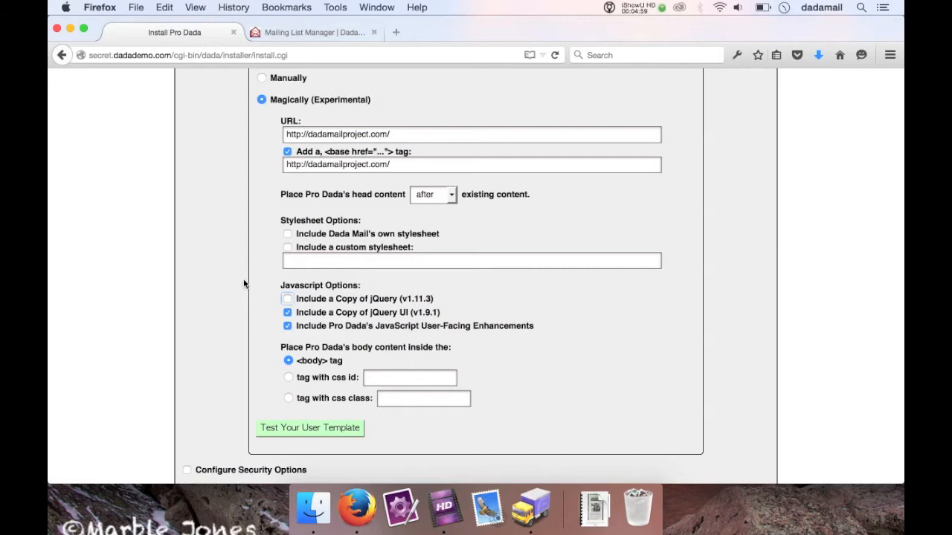
click(309, 427)
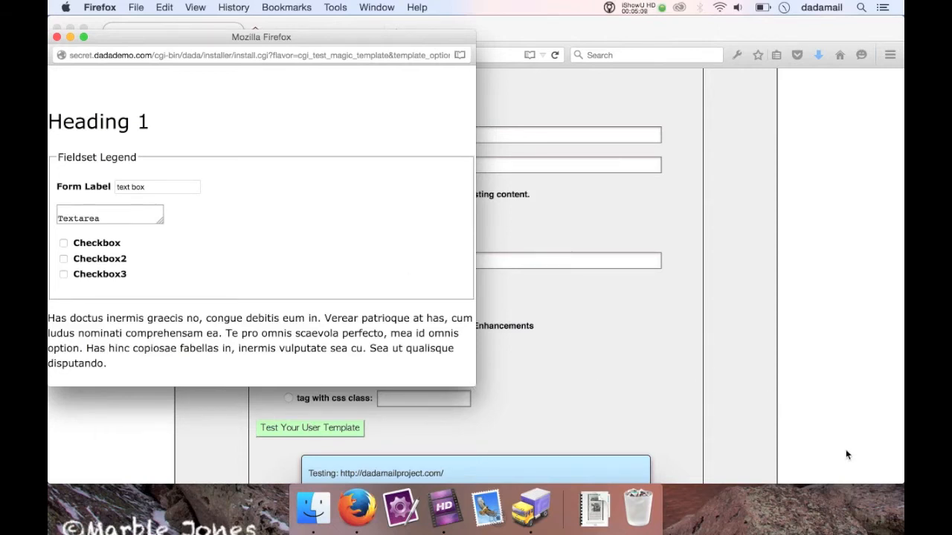
drag(478, 379, 674, 467)
drag(154, 120, 50, 117)
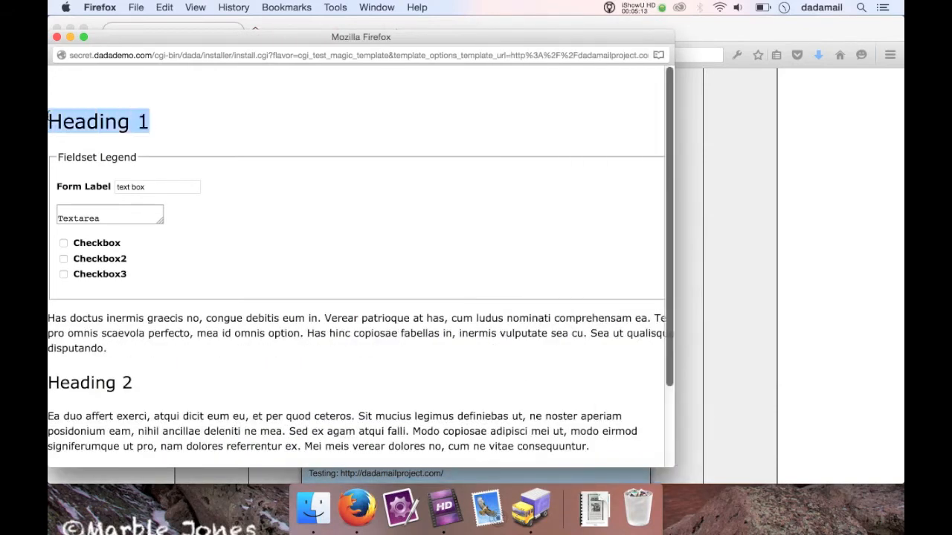
drag(87, 316, 84, 349)
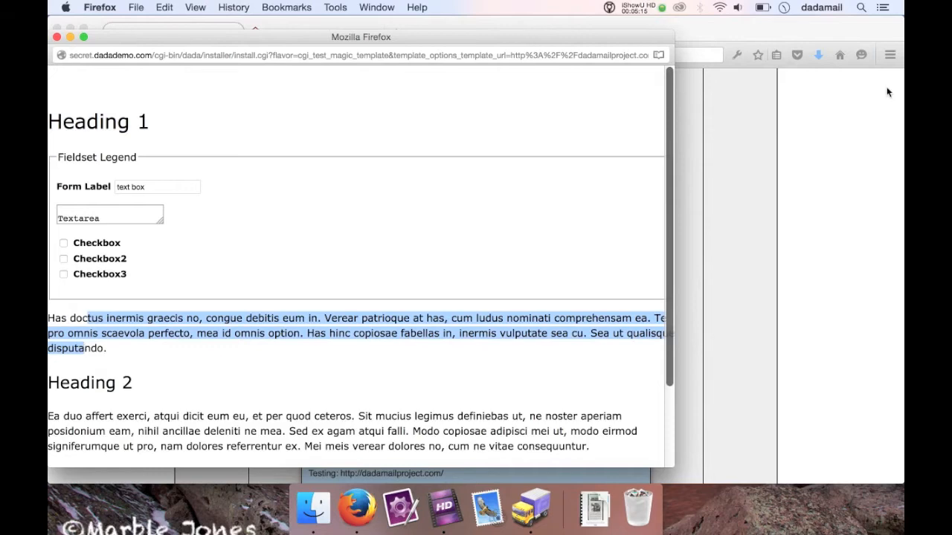
Return to the dadamailproject.com home page and examine its main heading for comparison with the template preview.
click(798, 156)
click(324, 32)
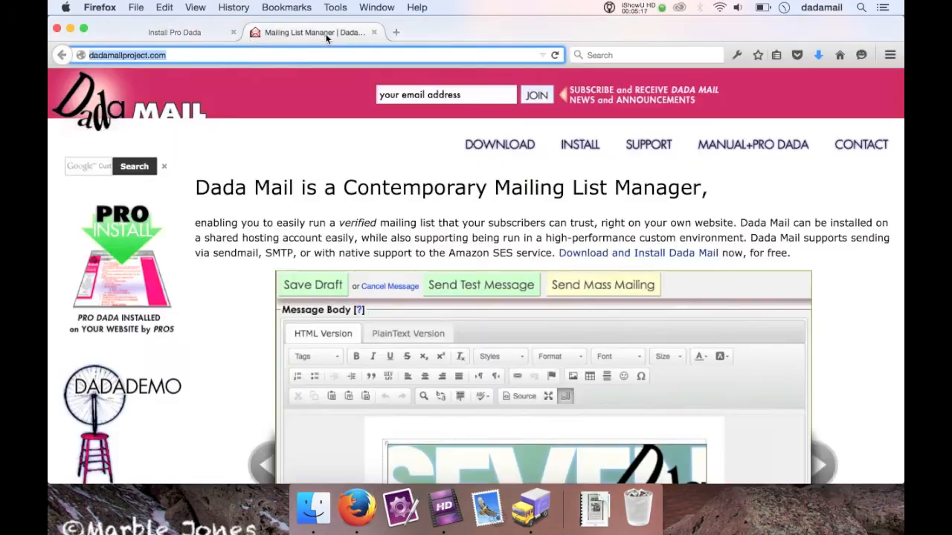
drag(205, 187, 738, 186)
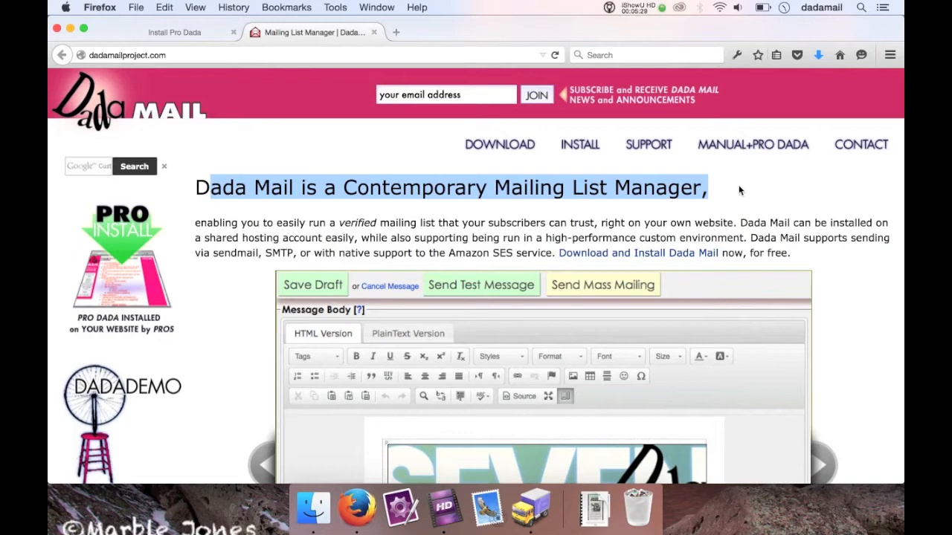
Return to the installer and choose to place Pro Dada's body content inside the tag with css id.
key(super+grave)
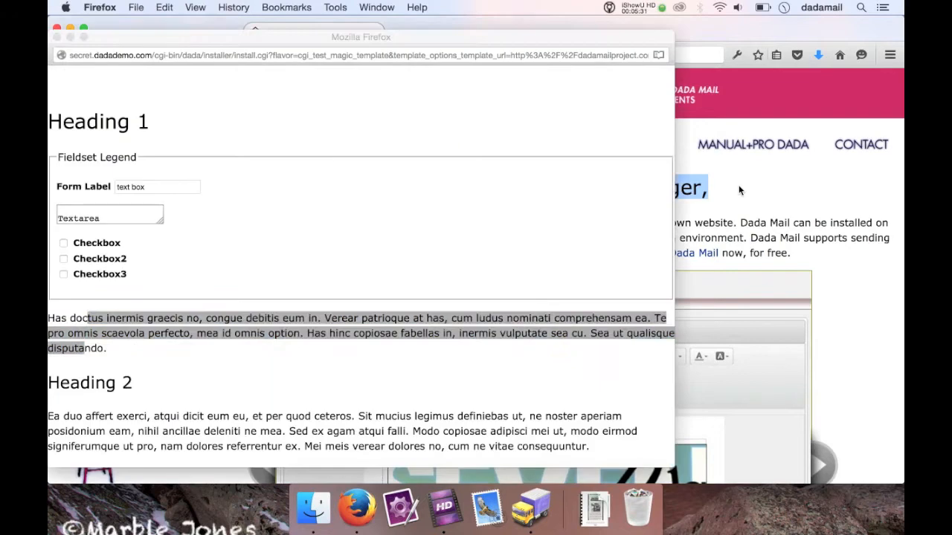
click(789, 194)
click(183, 32)
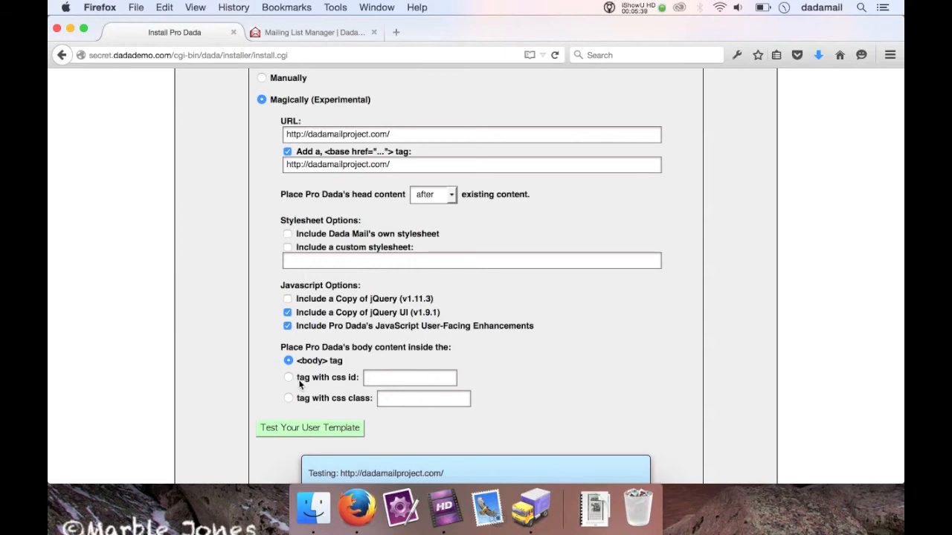
click(325, 385)
scroll(659, 329, down, 3)
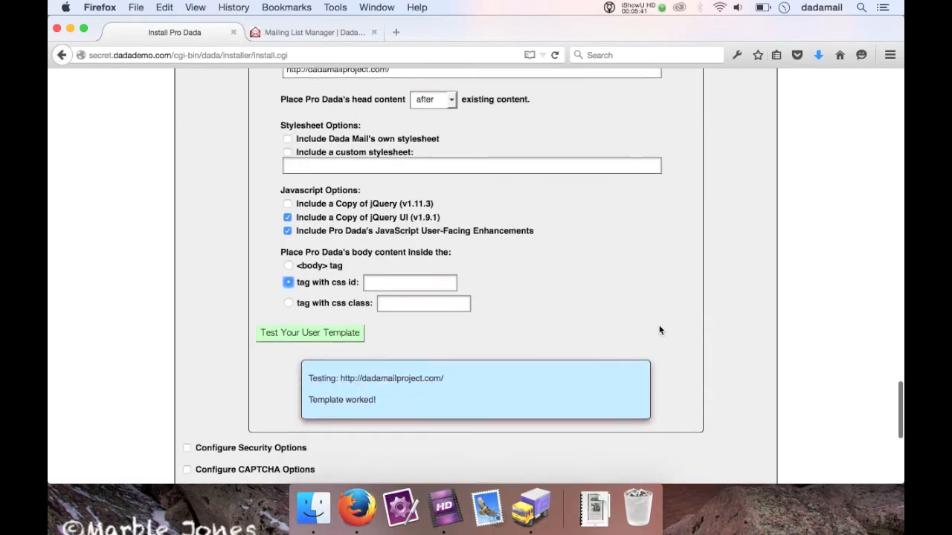
click(396, 290)
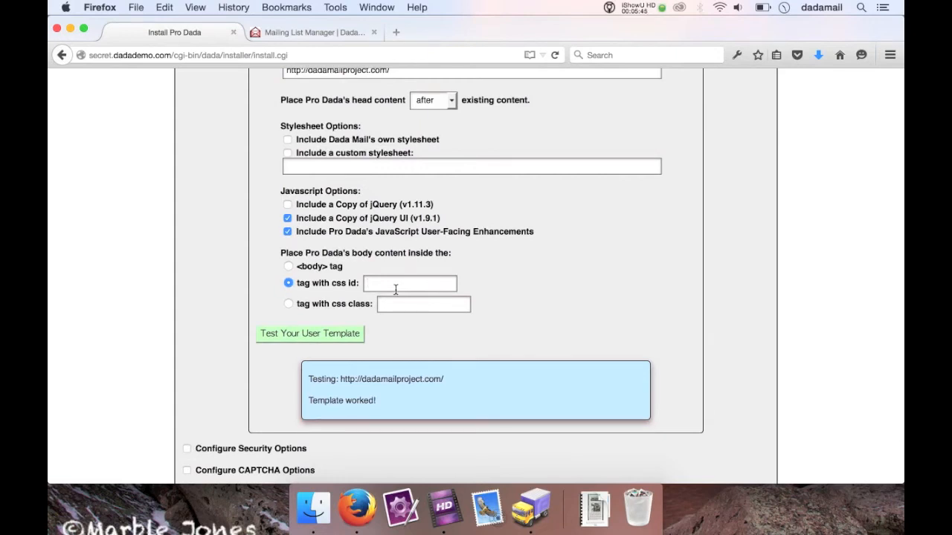
Examine the main content area of the dadamailproject.com home page, from its heading through the subscription and installation sections.
click(308, 31)
click(203, 182)
drag(195, 184, 400, 282)
scroll(497, 247, down, 4)
scroll(497, 247, down, 5)
drag(427, 482, 428, 441)
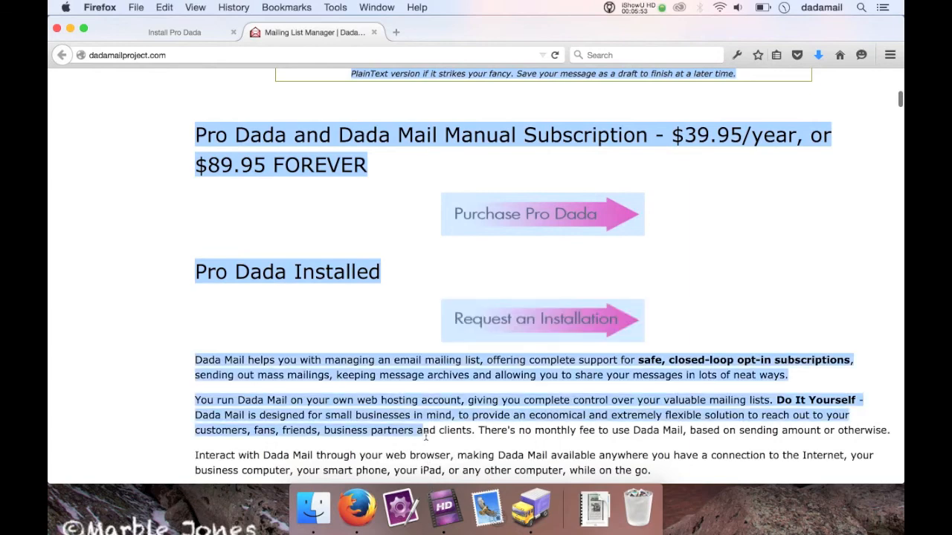
scroll(433, 332, up, 10)
click(303, 203)
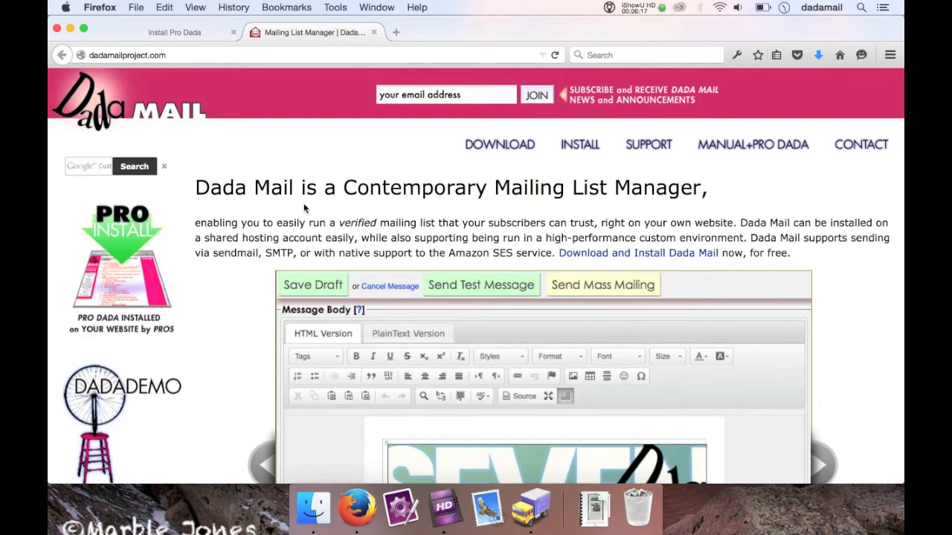
Inspect the introductory paragraph's element on the home page and examine the containers around it in the page markup.
right_click(328, 224)
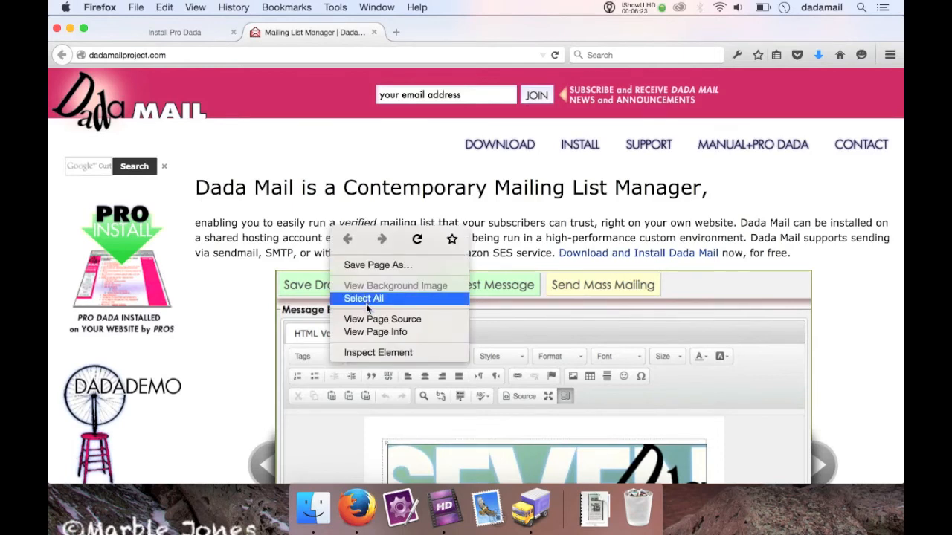
click(371, 352)
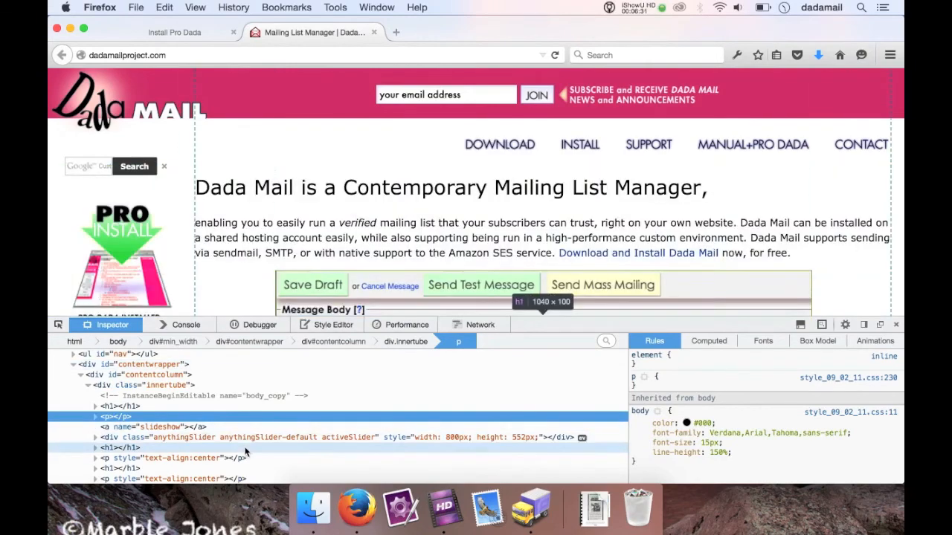
scroll(256, 424, down, 2)
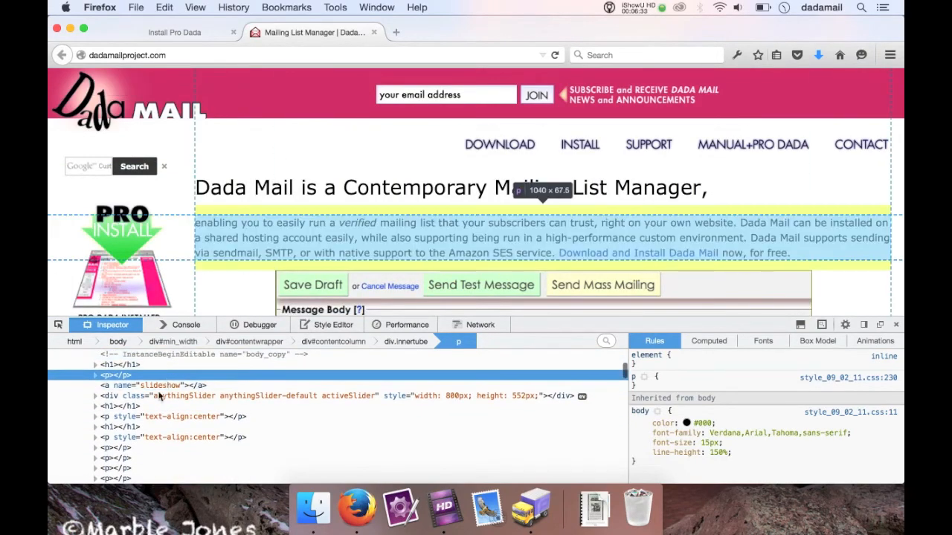
scroll(132, 424, up, 1)
scroll(132, 423, up, 6)
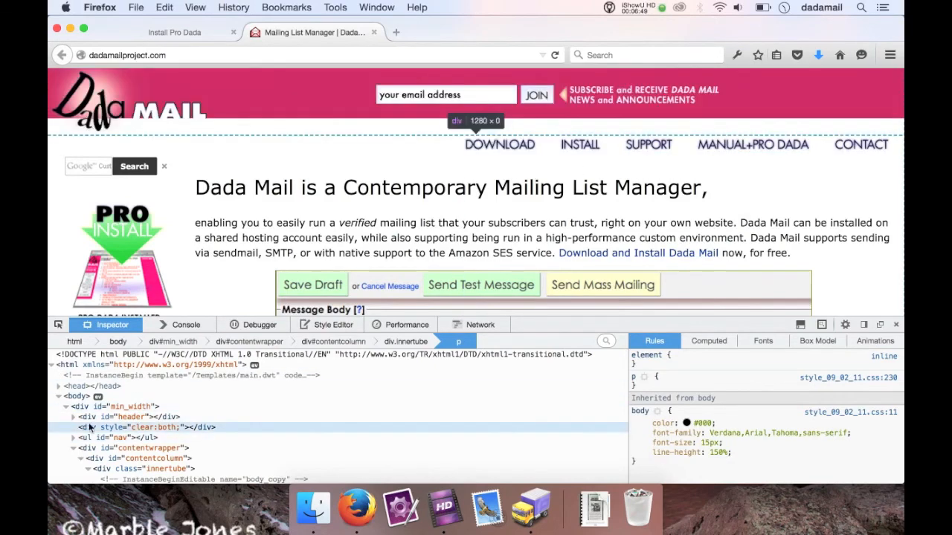
scroll(151, 414, down, 3)
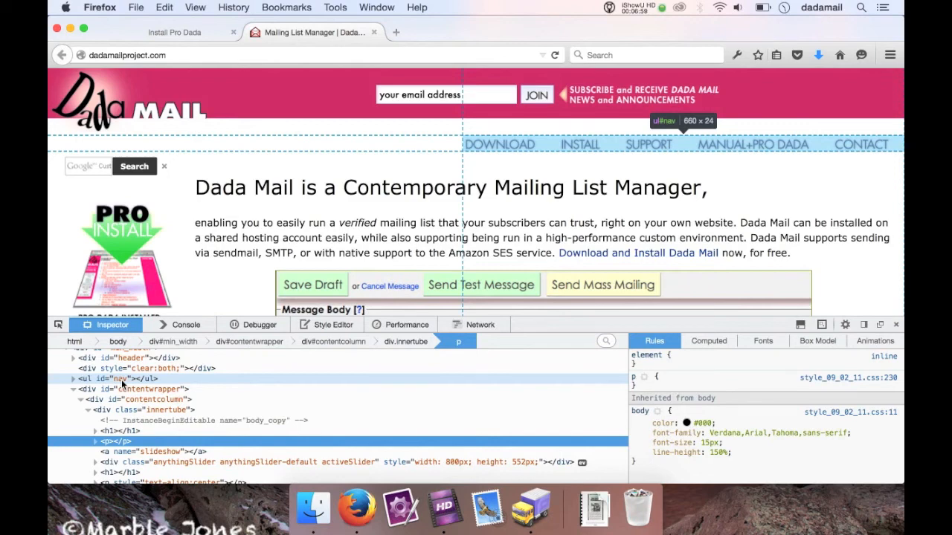
scroll(122, 383, up, 1)
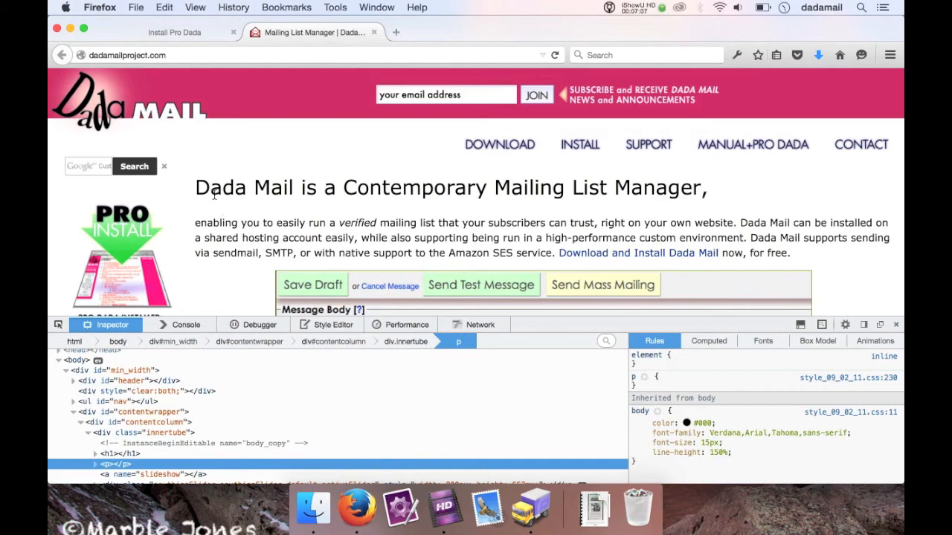
Compare the heading, text and slideshow with the highlighted markup to identify the div that encloses all the main content.
drag(209, 187, 732, 252)
click(733, 252)
scroll(223, 379, down, 3)
scroll(216, 381, down, 1)
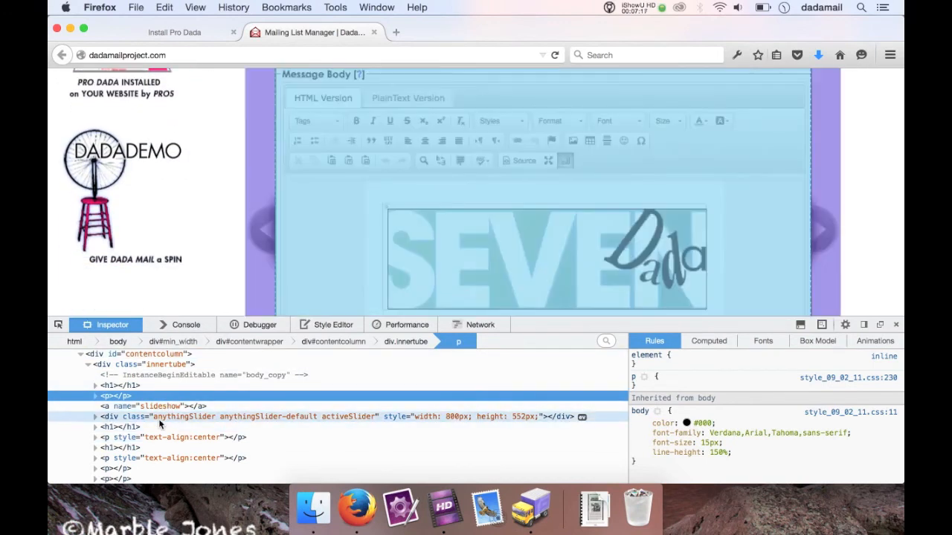
scroll(202, 217, up, 5)
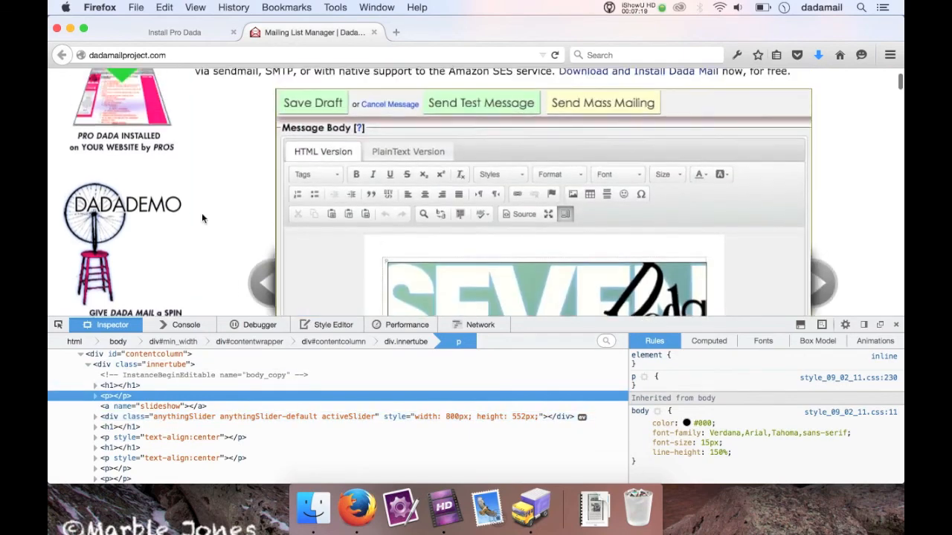
scroll(178, 408, up, 3)
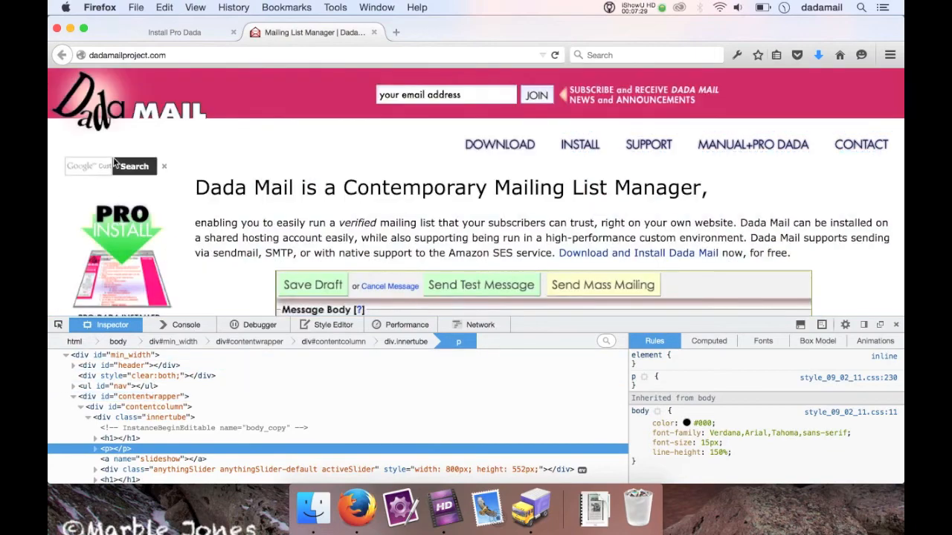
scroll(217, 238, down, 2)
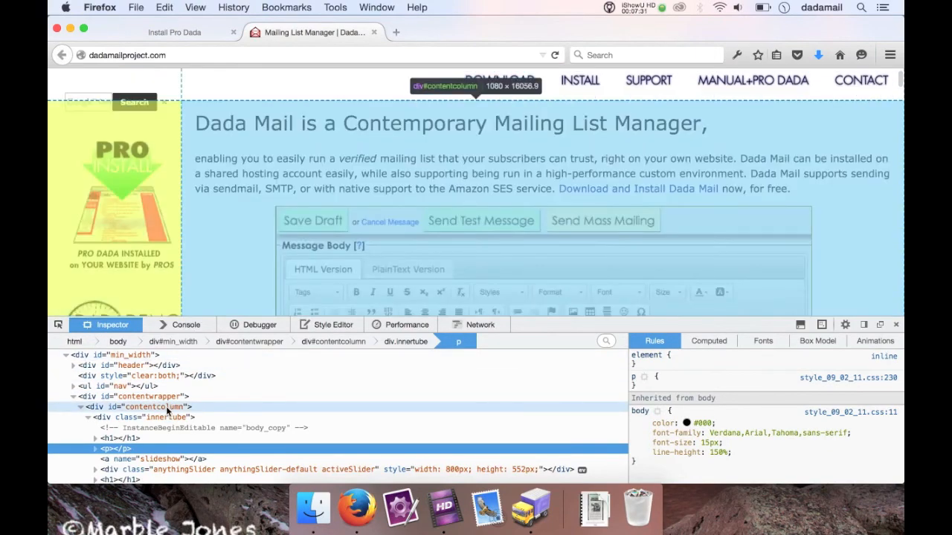
scroll(261, 201, down, 2)
scroll(261, 201, up, 4)
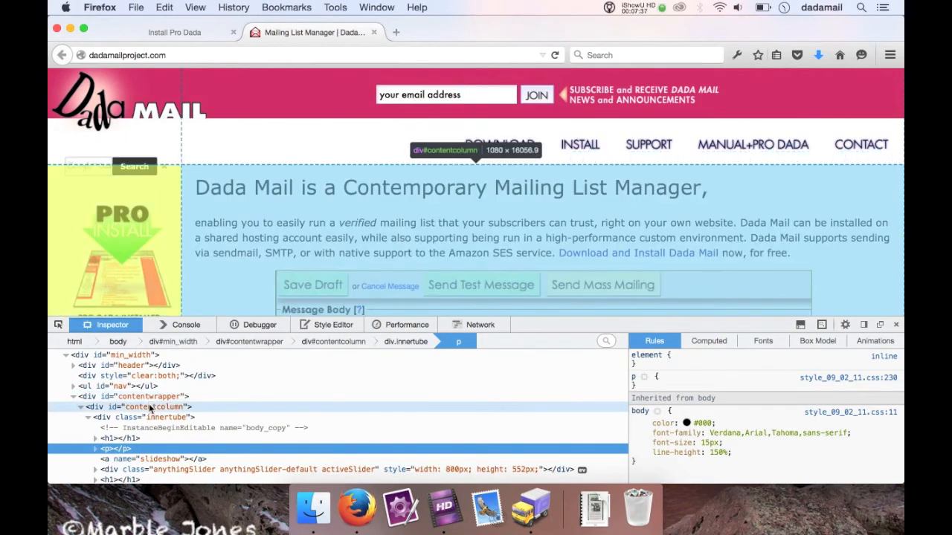
Copy the main content div's id and enter contentcolumn as the css id for Pro Dada's body content in the installer.
click(149, 406)
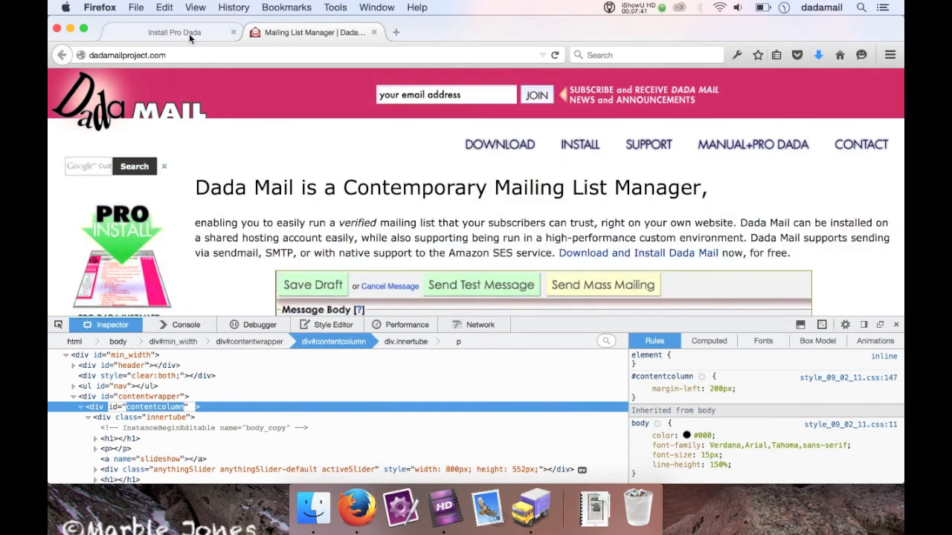
click(187, 33)
text(contentcolumn)
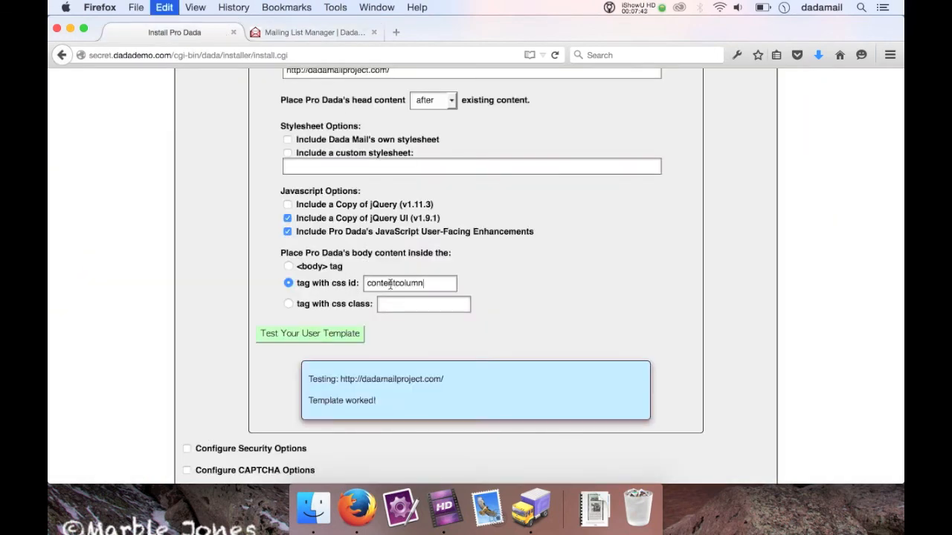
Test the user template, review the preview's header, sidebar, form and headings, and close the preview window.
click(333, 334)
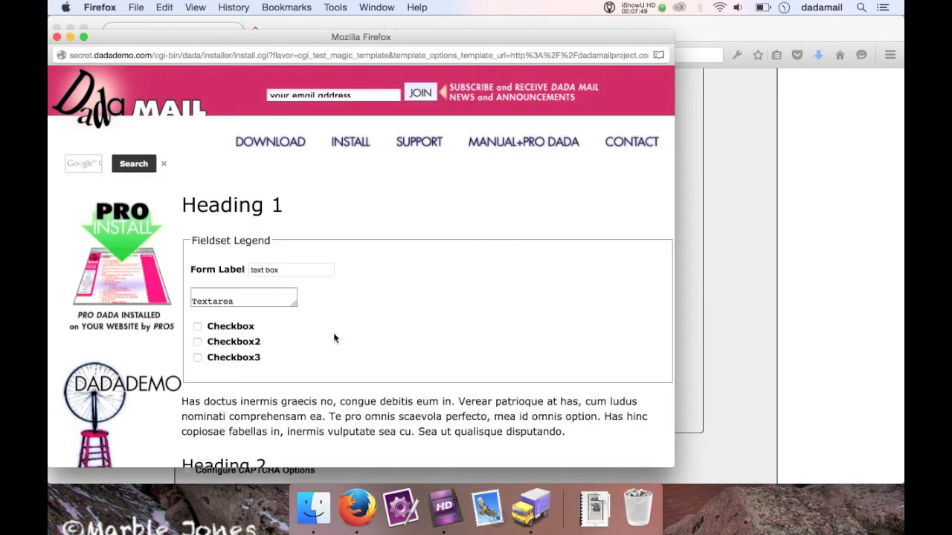
scroll(414, 276, down, 5)
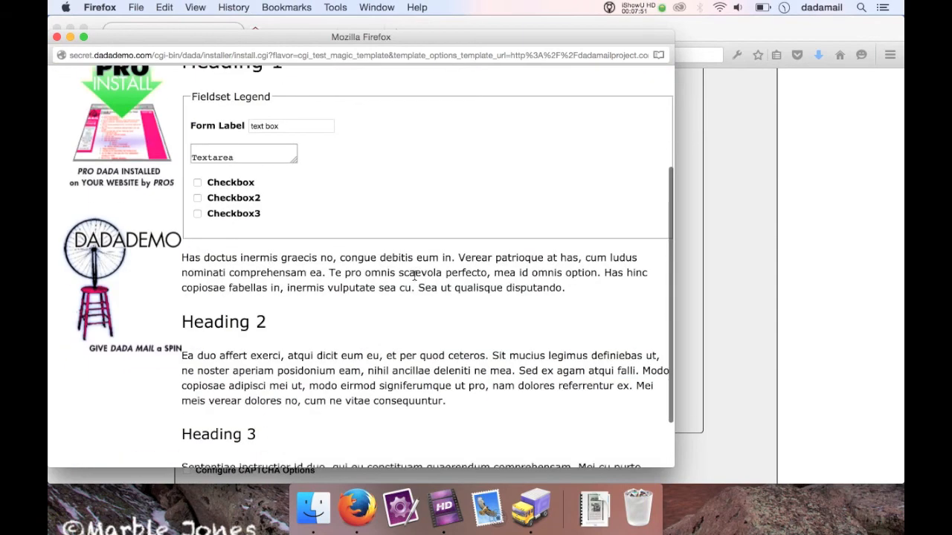
scroll(414, 280, up, 5)
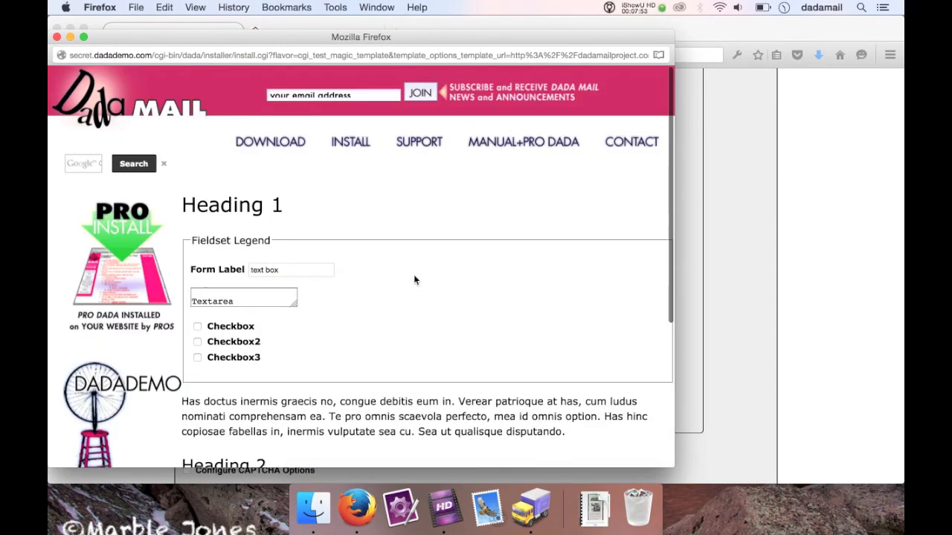
scroll(414, 280, up, 1)
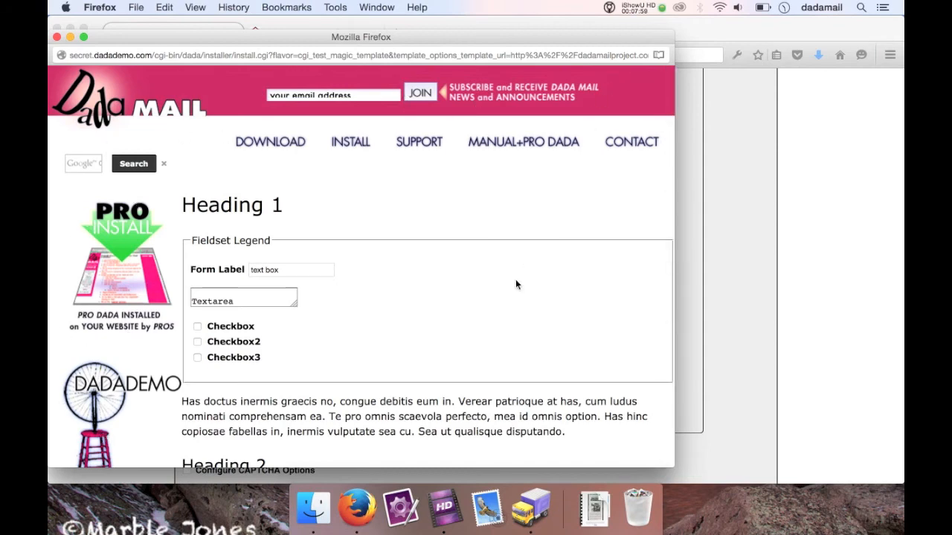
scroll(515, 281, down, 5)
drag(296, 210, 302, 325)
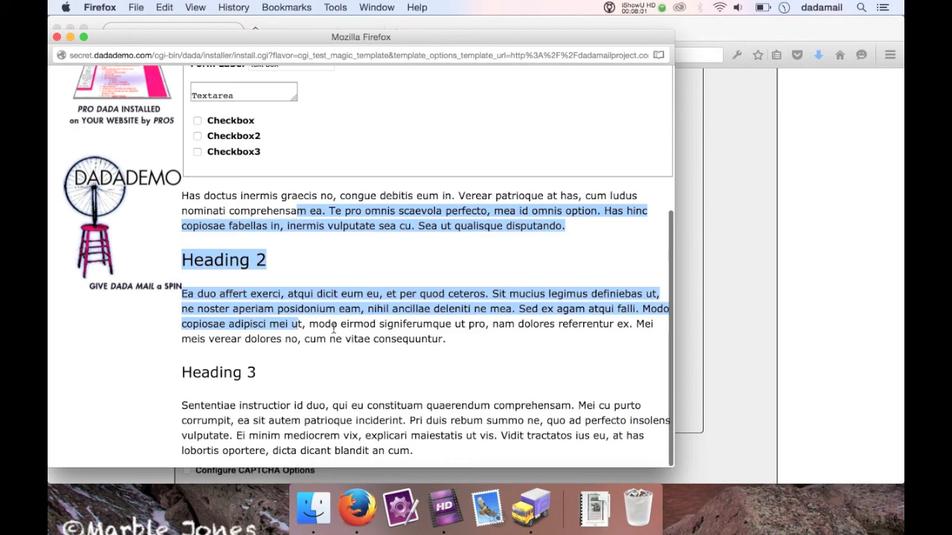
scroll(344, 295, up, 5)
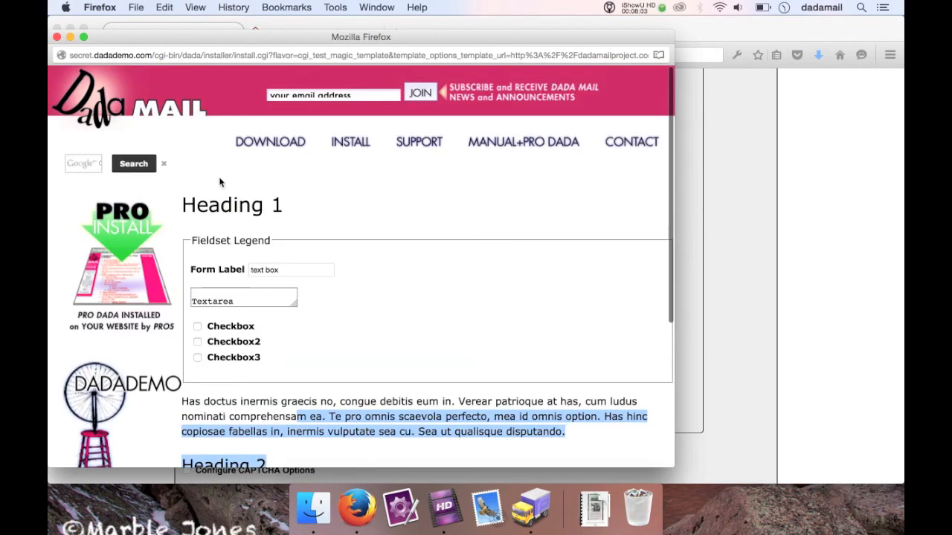
click(57, 37)
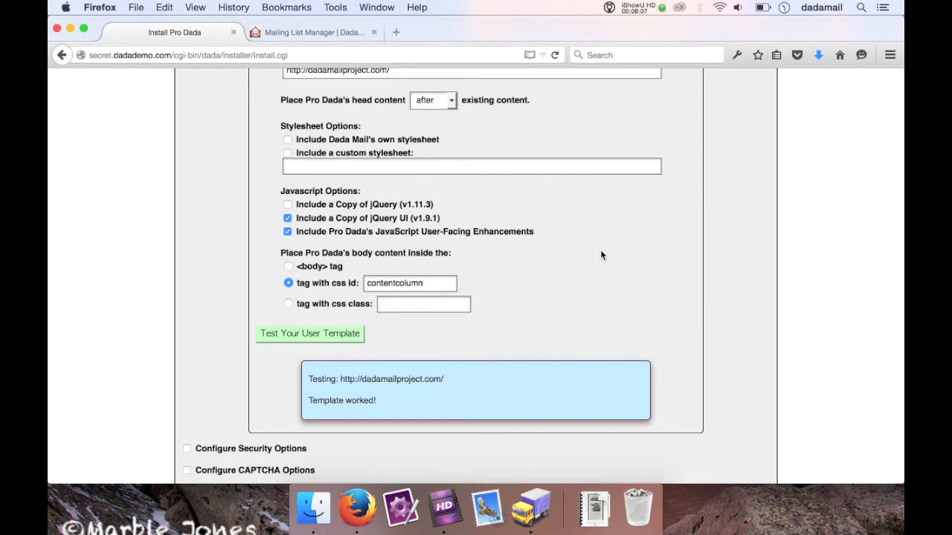
Run the Pro Dada configuration, and move the dada/installer directory to disable the install.cgi script.
scroll(602, 267, down, 5)
click(498, 389)
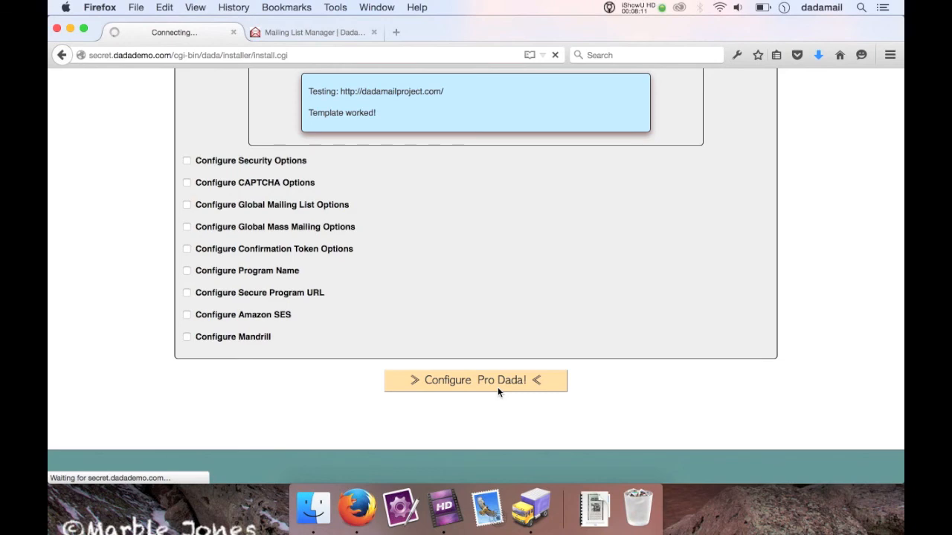
scroll(163, 328, down, 2)
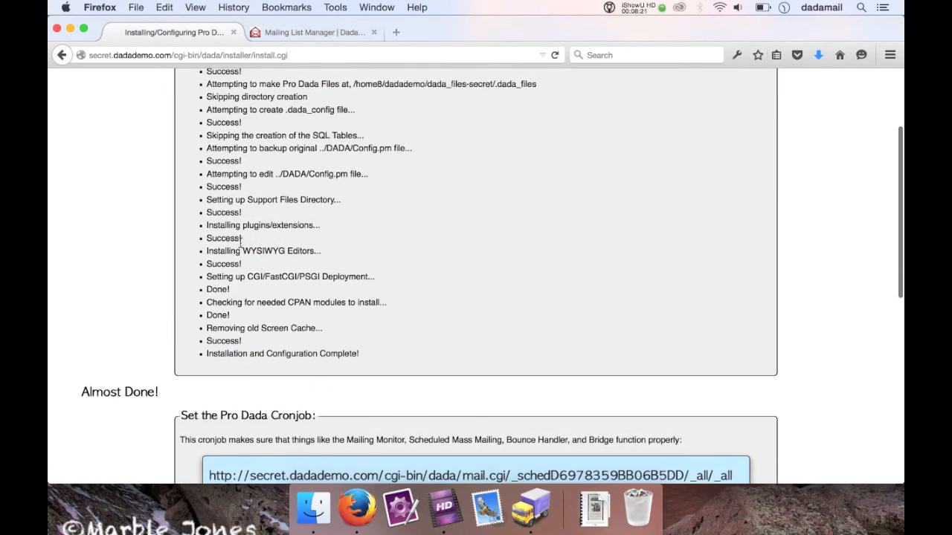
scroll(296, 241, down, 7)
click(443, 243)
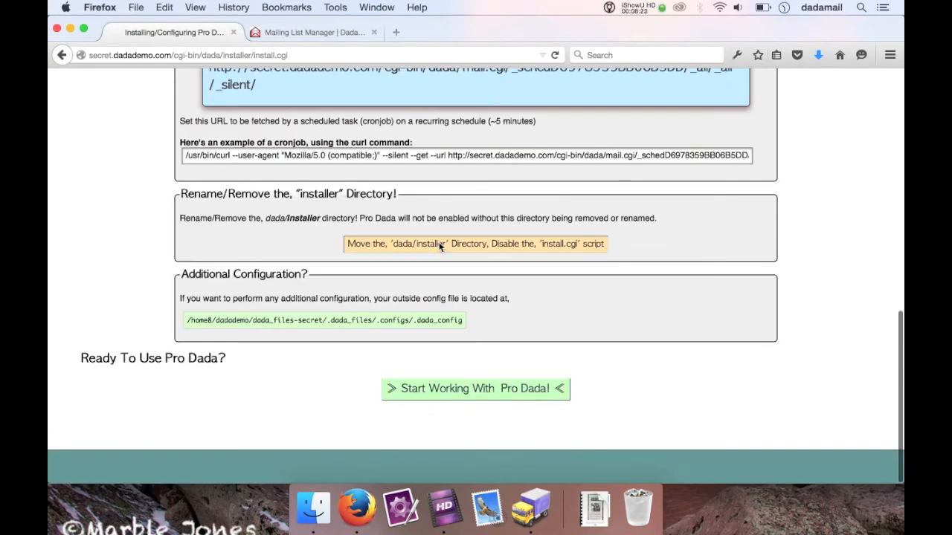
Start working with Pro Dada and review the whole mailing list subscription page in its new template.
scroll(397, 452, down, 2)
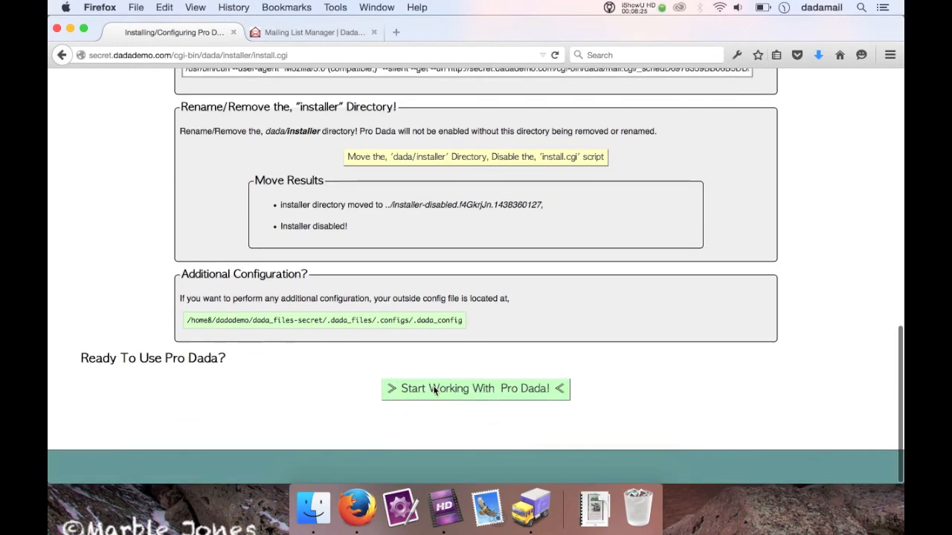
click(435, 388)
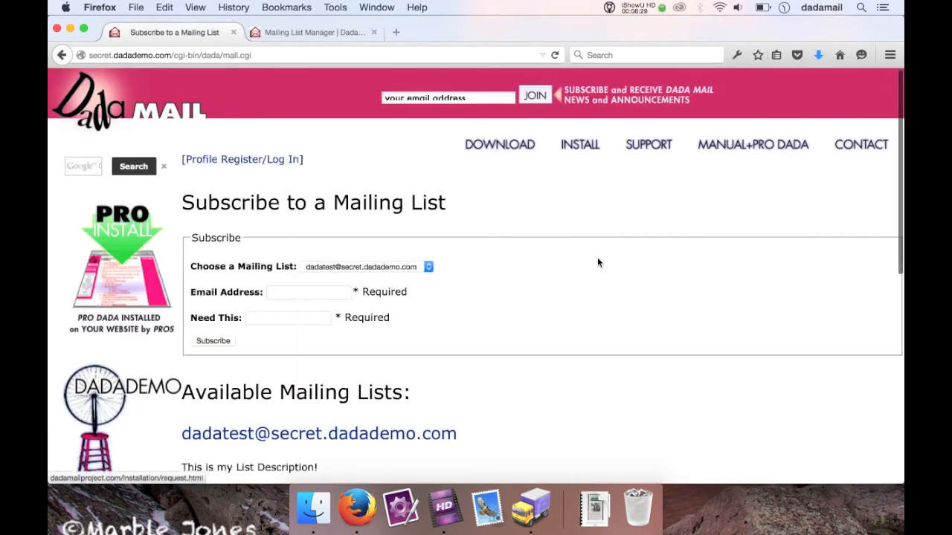
scroll(597, 257, down, 10)
scroll(597, 257, up, 9)
scroll(597, 263, up, 1)
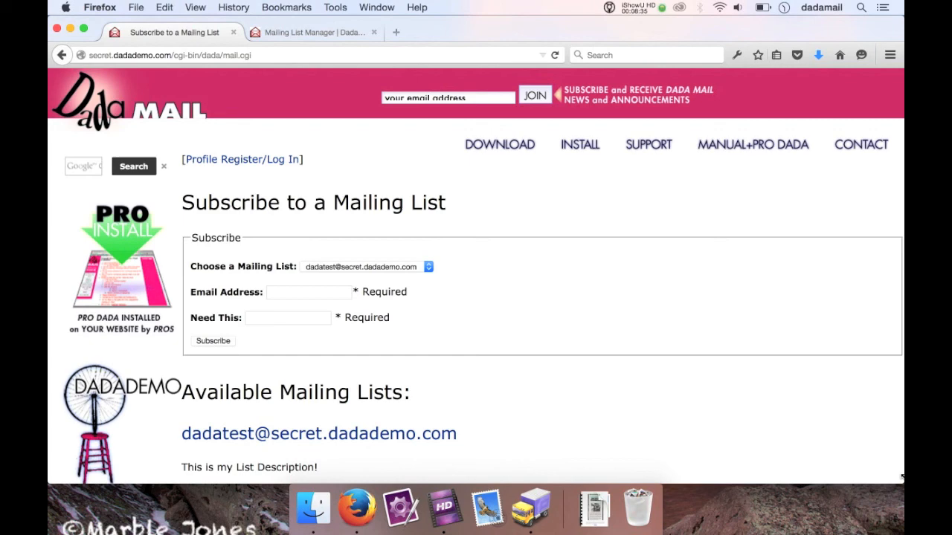
Narrow the browser window to check the template's layout, and follow the header logo to the Dada Mail home page.
drag(901, 478, 735, 500)
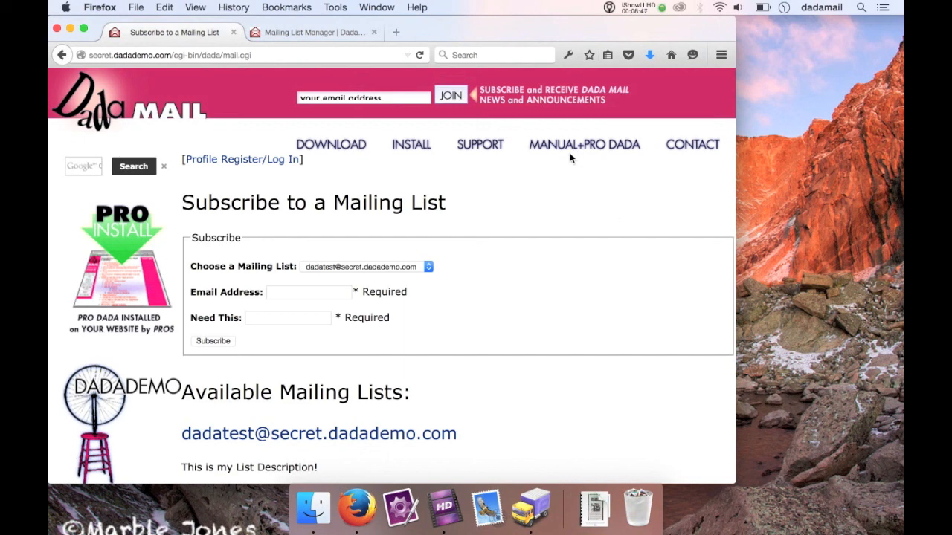
mouse_move(480, 146)
click(65, 57)
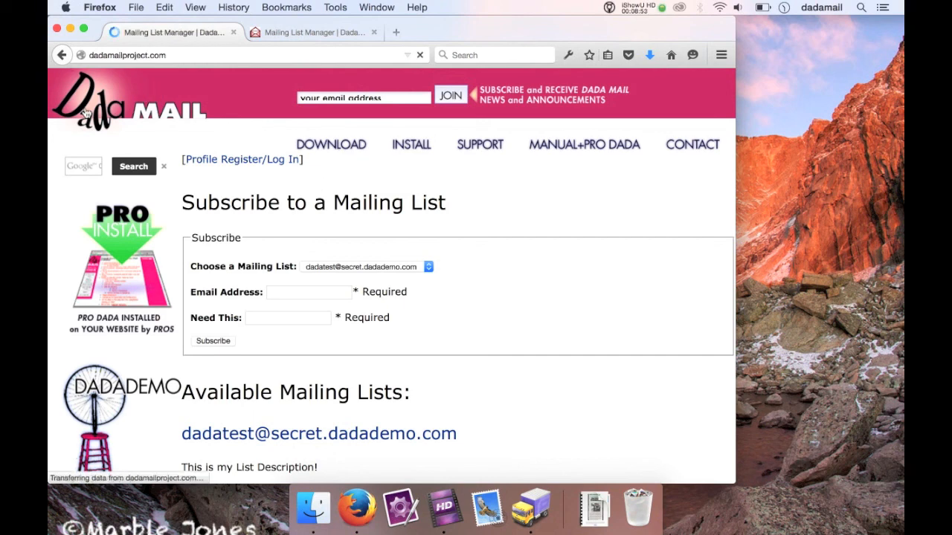